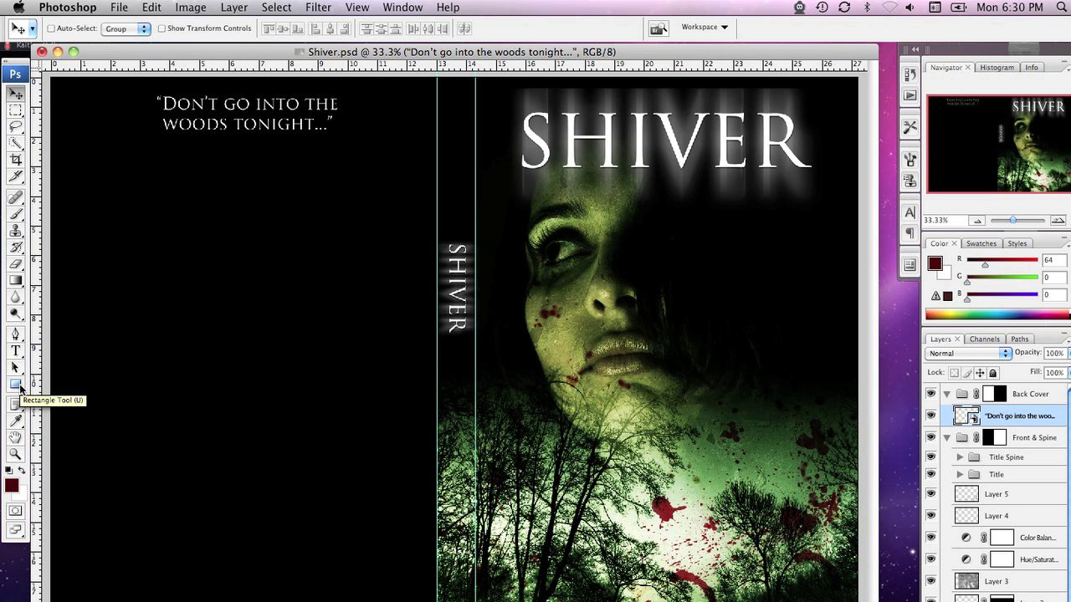
Step: Draw a dark red rectangle below the back-cover quote
click(56, 204)
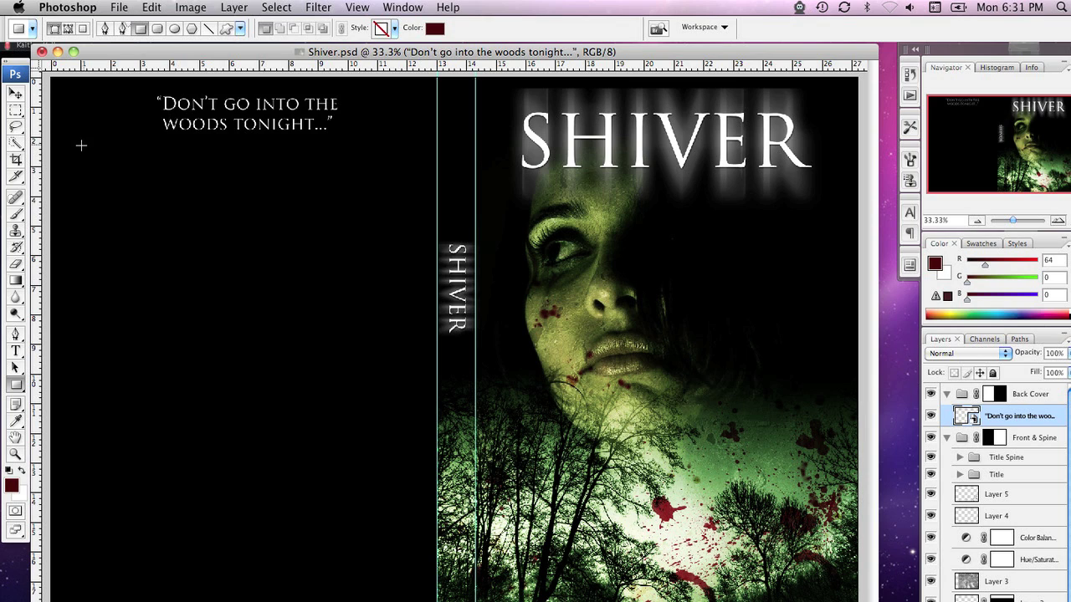
drag(81, 147, 193, 215)
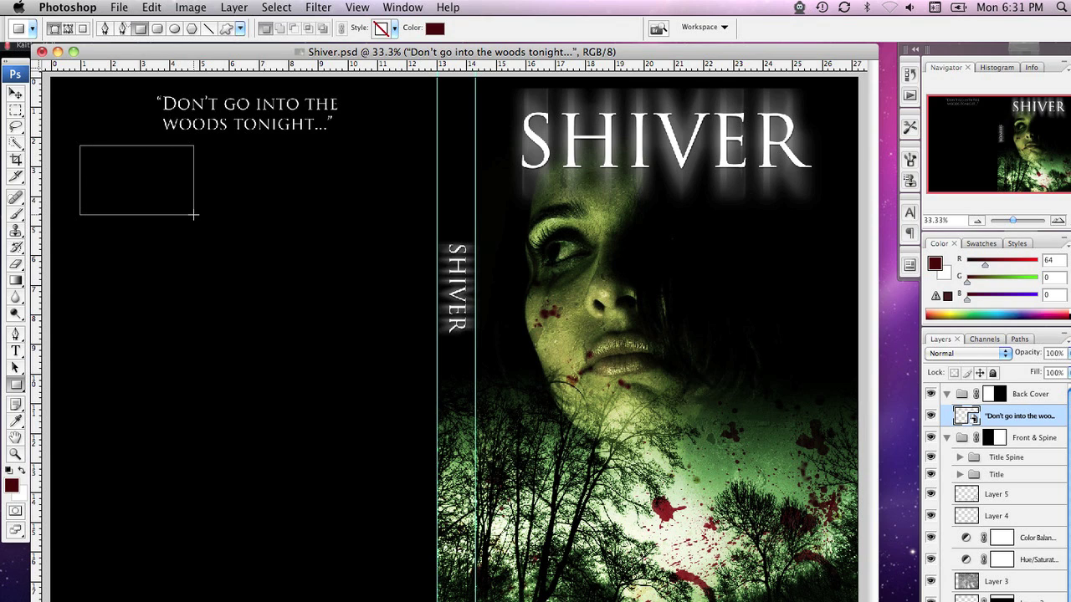
drag(193, 215, 193, 215)
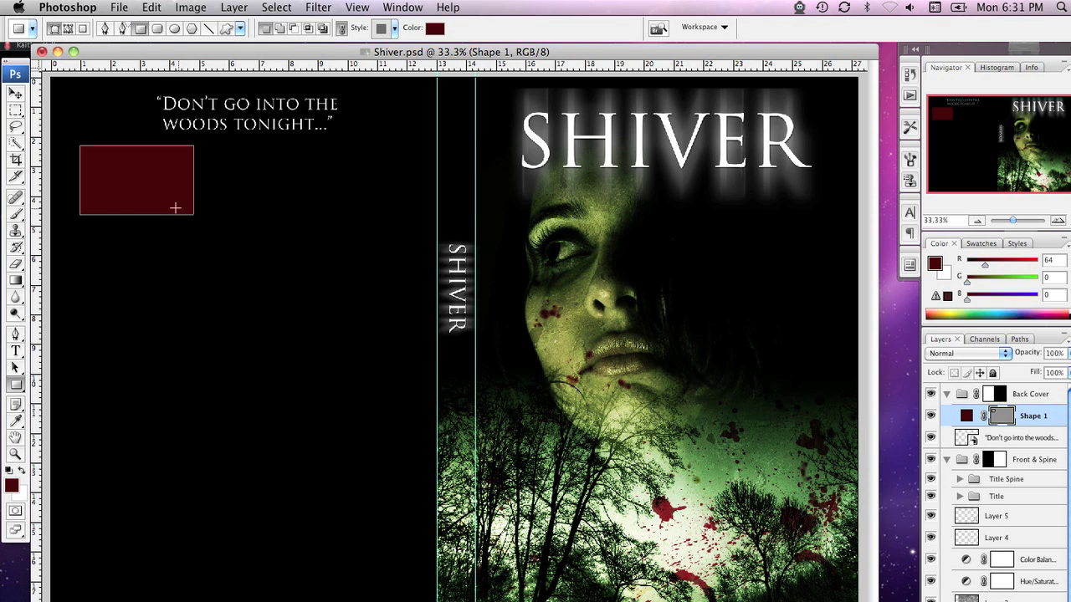
Step: Nudge the box left and Alt-drag copies to form a row of three boxes
click(17, 93)
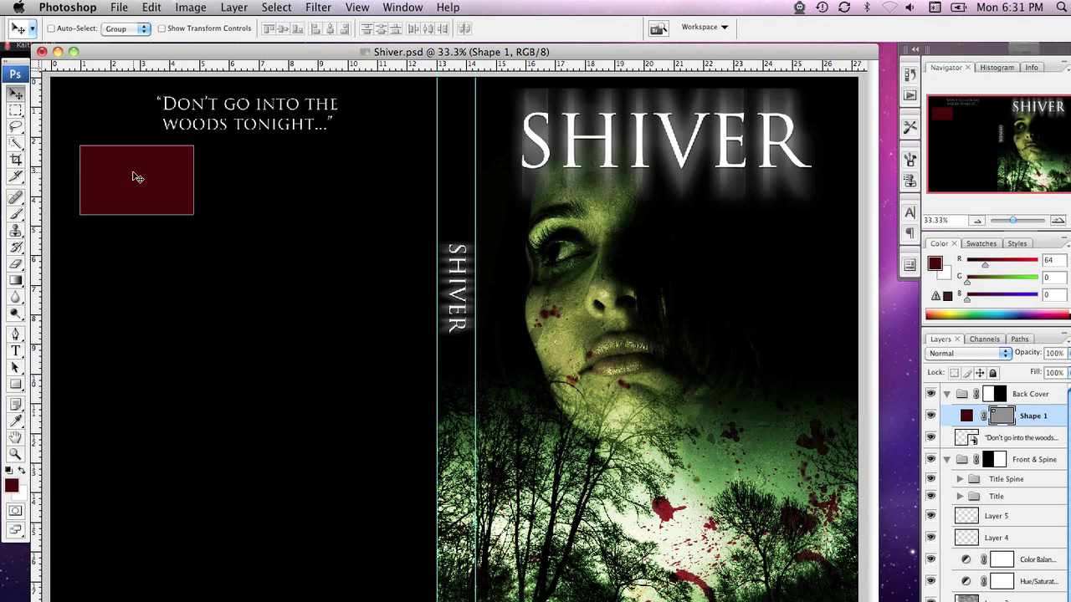
drag(136, 176, 124, 175)
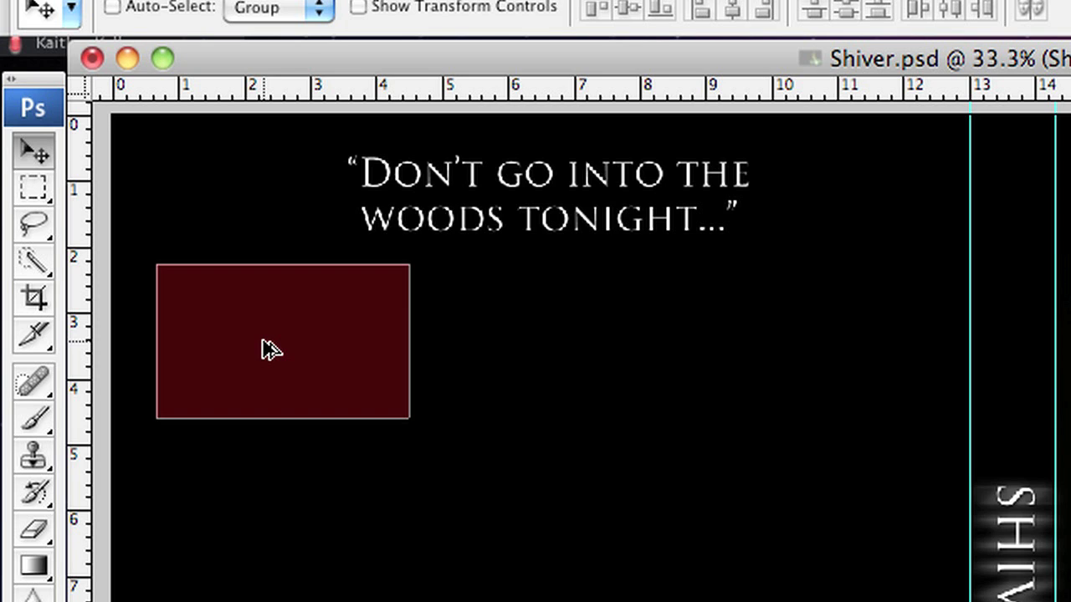
drag(263, 342, 784, 395)
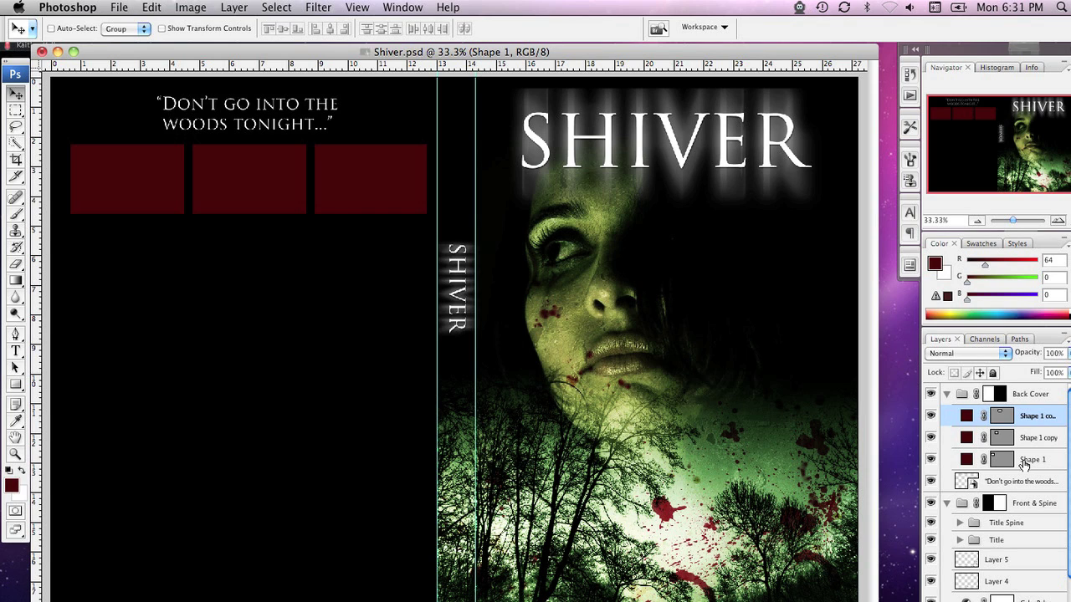
click(1026, 465)
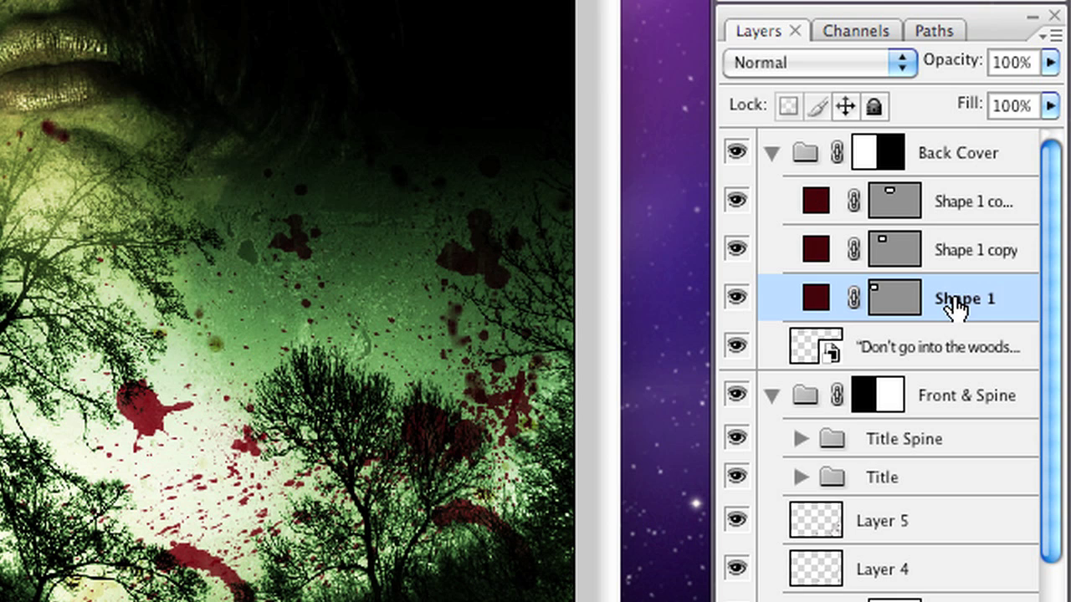
Step: Rename Shape 1 to Picture 1 and Shape 1 copy to Picture 2
double_click(956, 302)
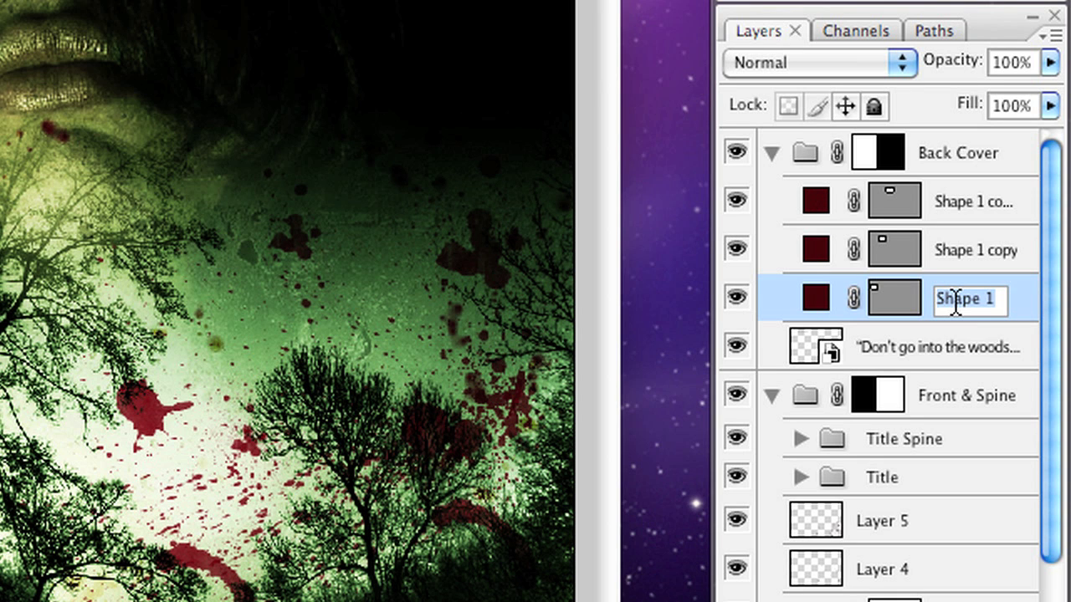
text(PIcture 1)
key(Return)
click(964, 258)
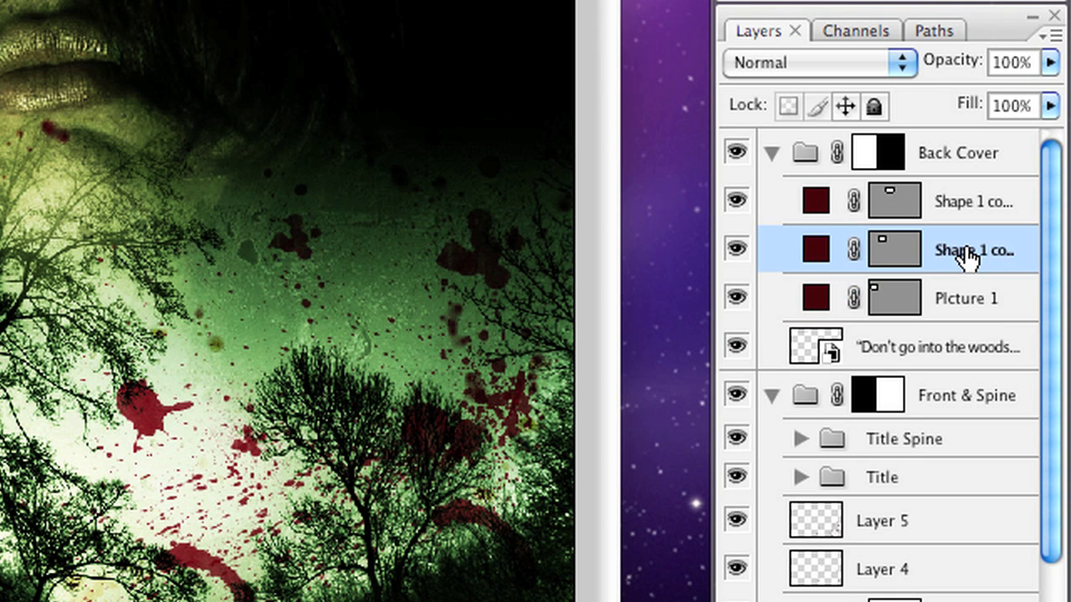
double_click(967, 256)
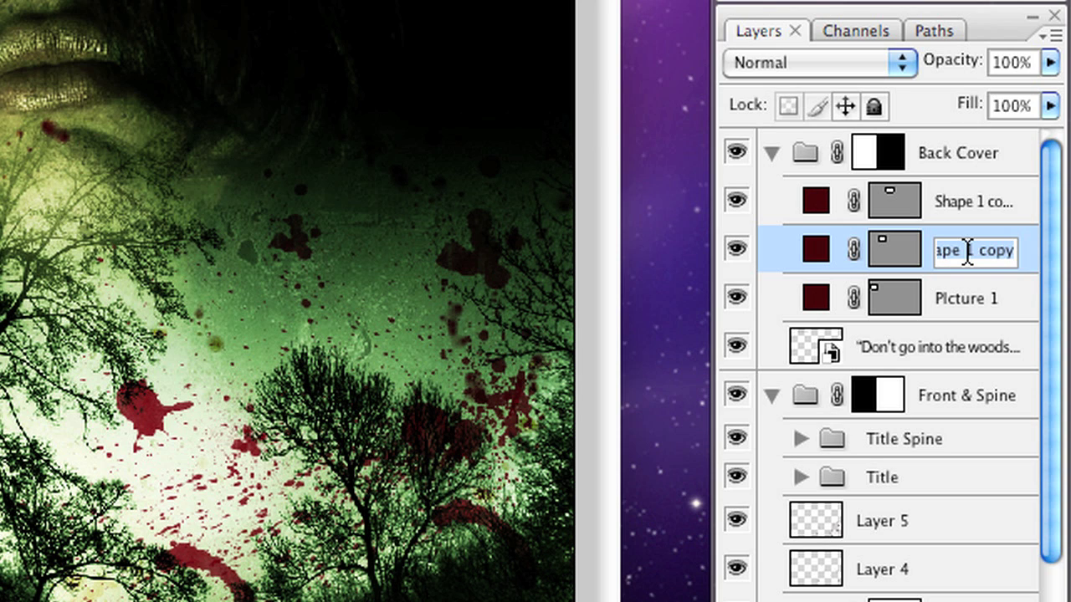
text(Picture 2)
key(Return)
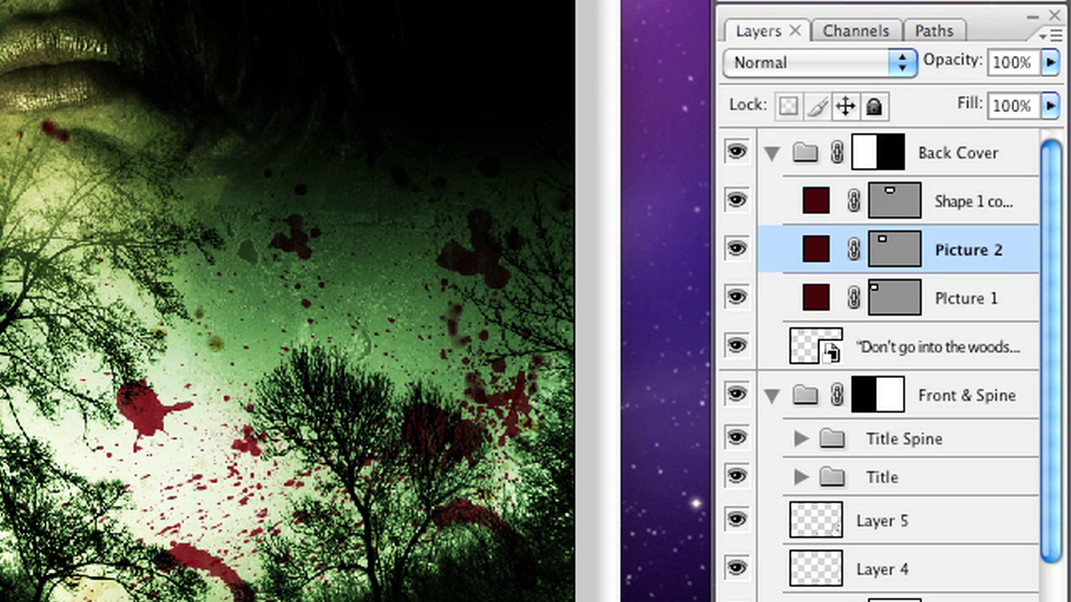
Step: Rename the topmost box layer to Picture 3
click(964, 209)
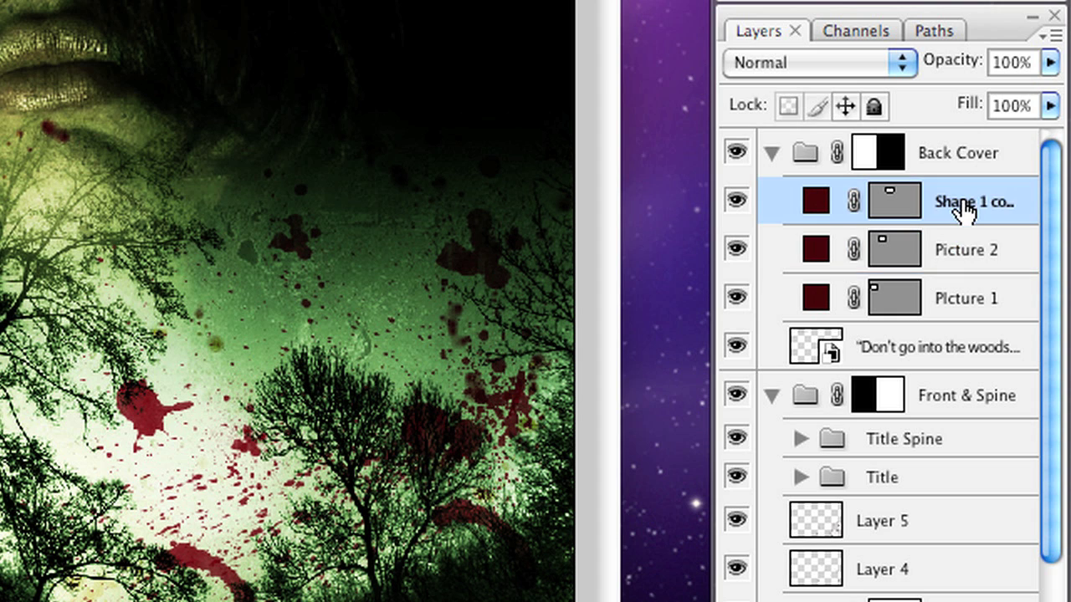
double_click(964, 205)
text(Picture 3)
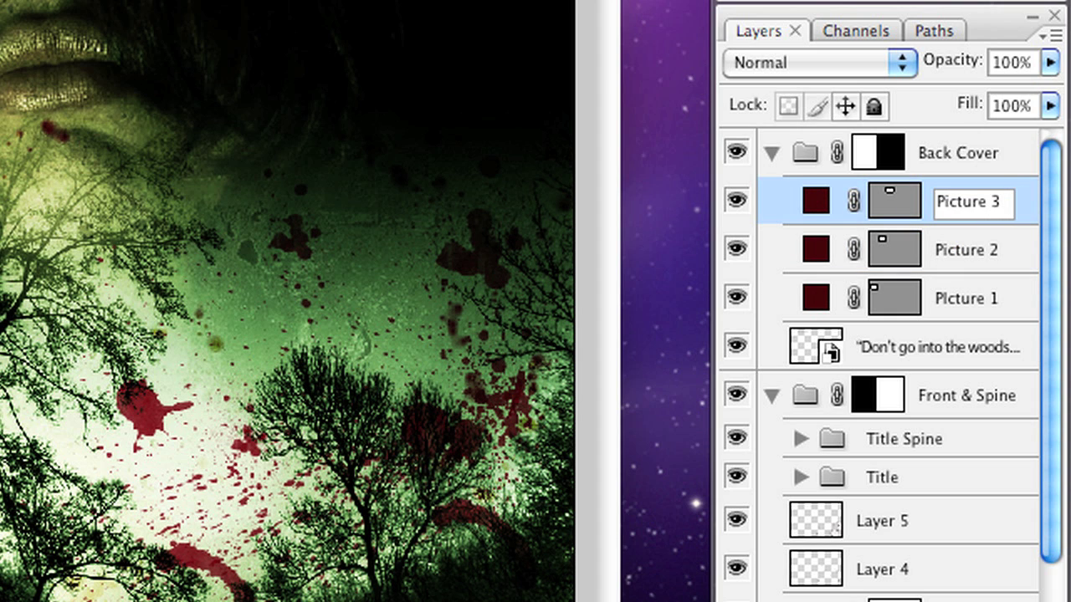
key(Return)
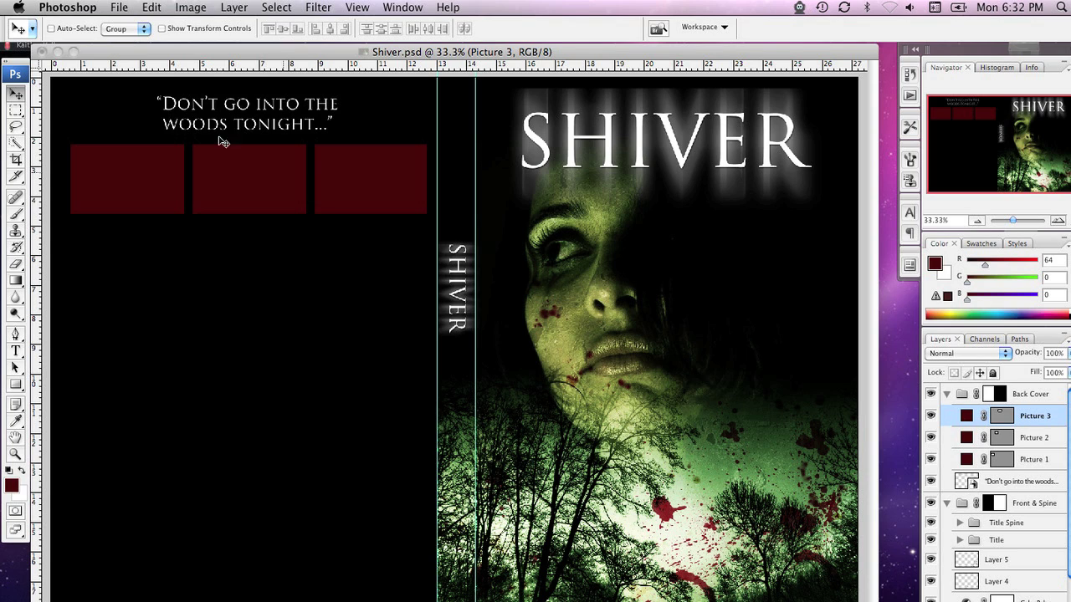
Step: Open the hands photo JPEG from the Tutorial Files folder
click(125, 7)
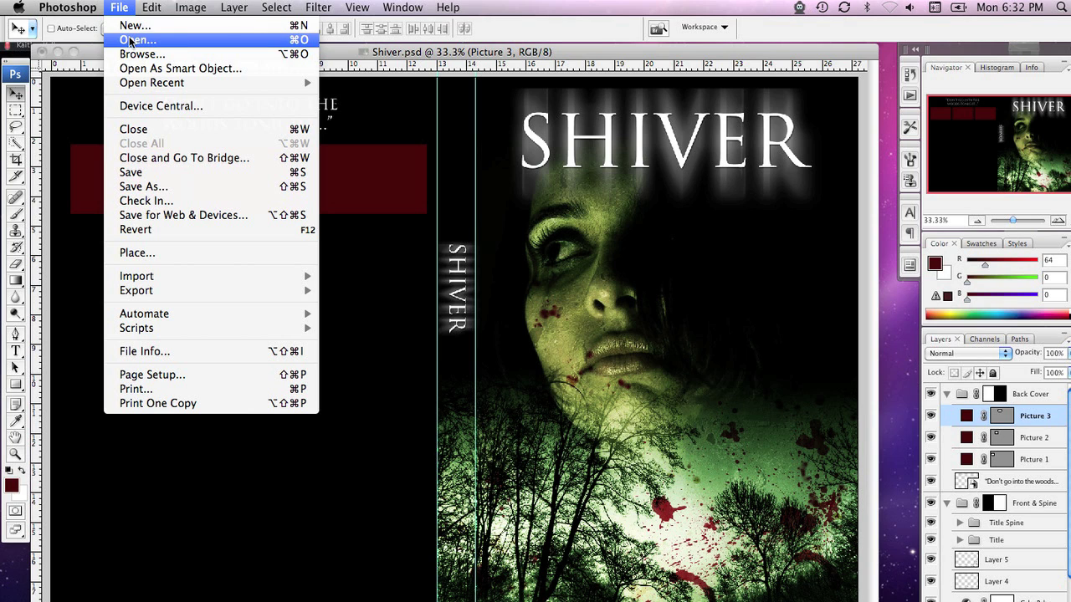
click(130, 40)
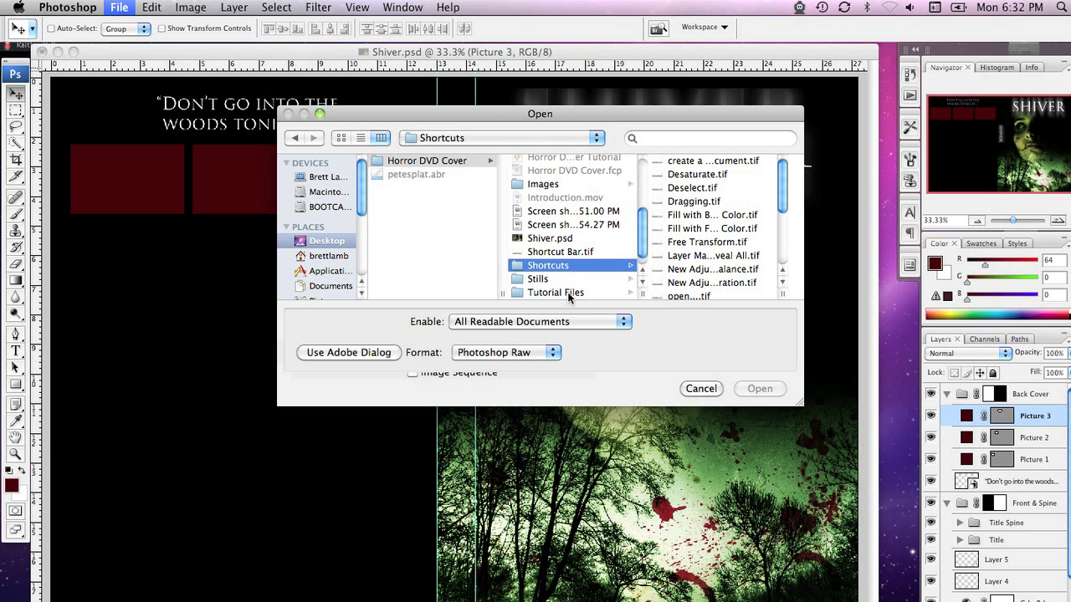
scroll(570, 297, down, 1)
click(569, 282)
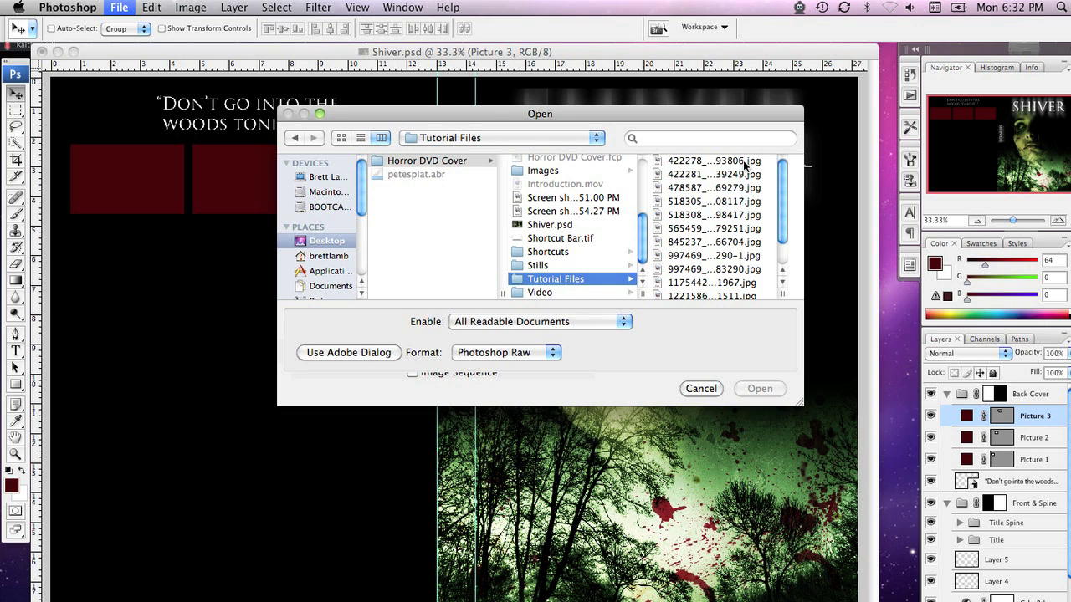
click(734, 164)
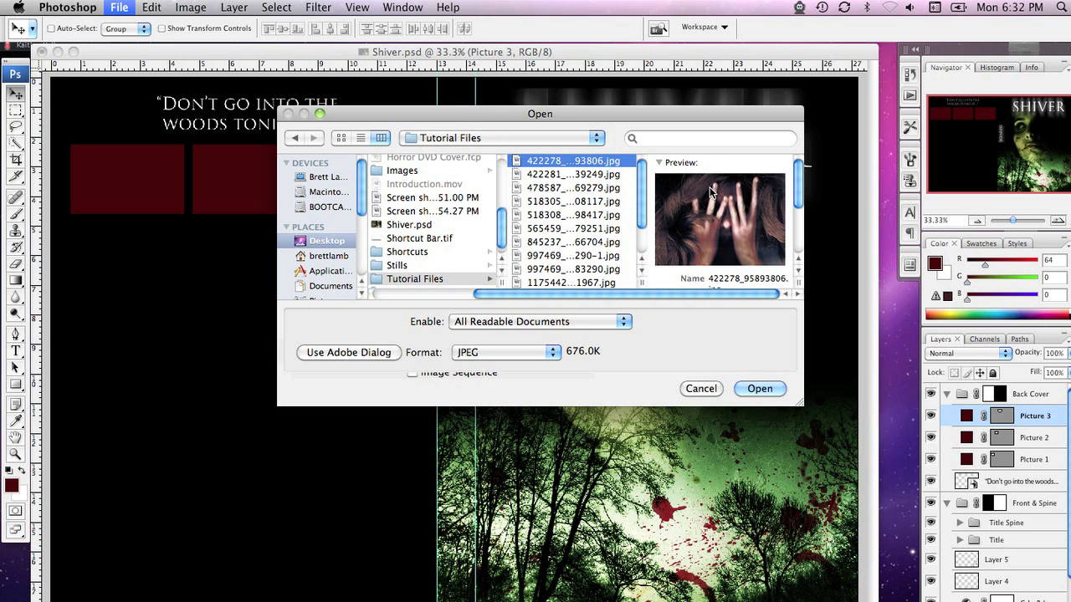
click(768, 391)
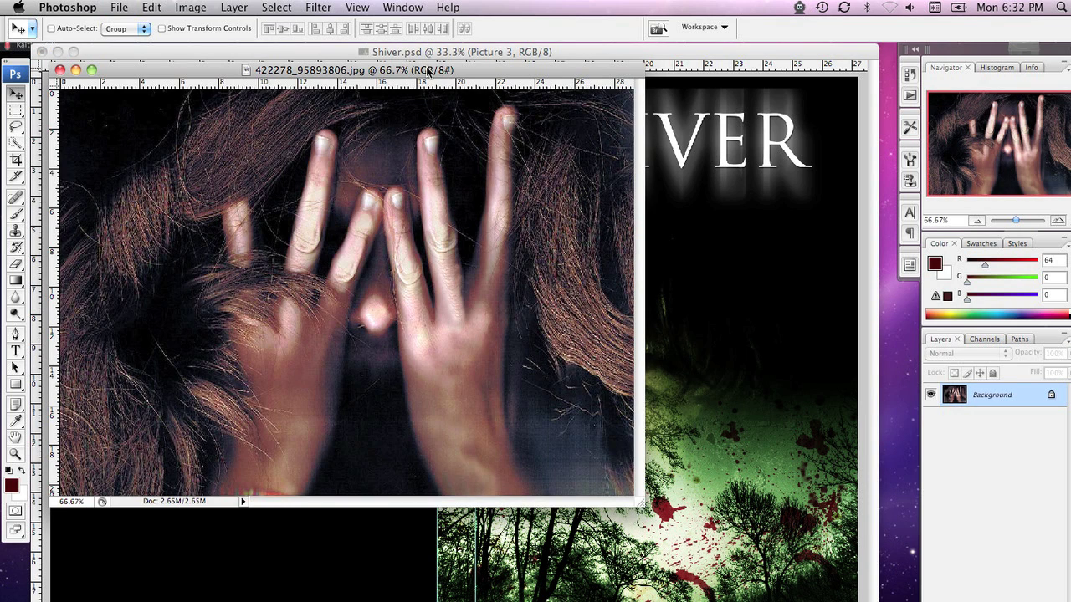
Step: Drag the hands photo into Shiver.psd and place it over the red boxes
drag(427, 71, 664, 242)
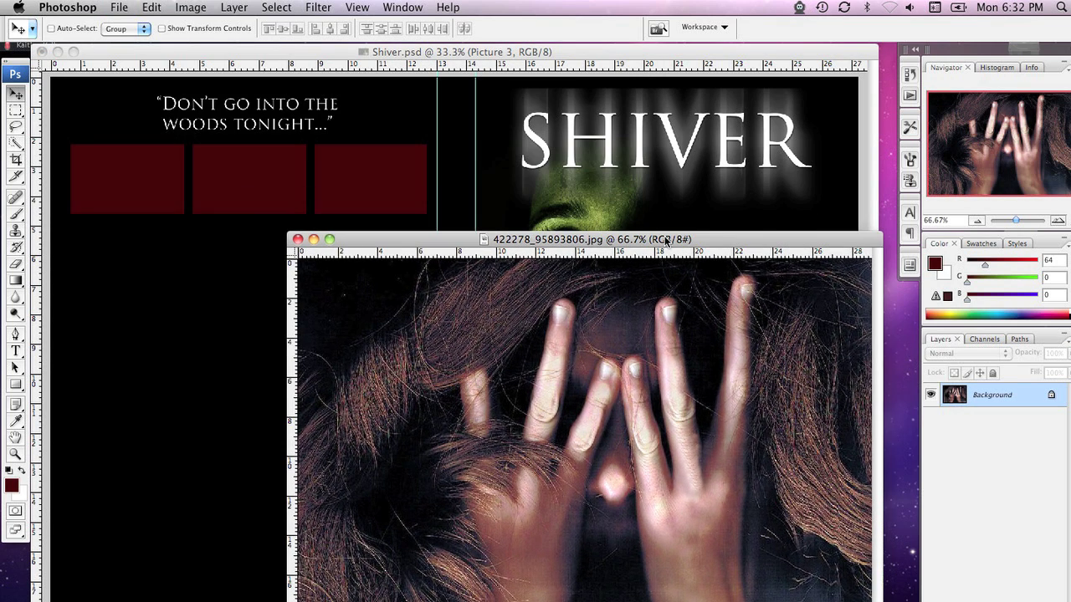
drag(961, 401, 255, 198)
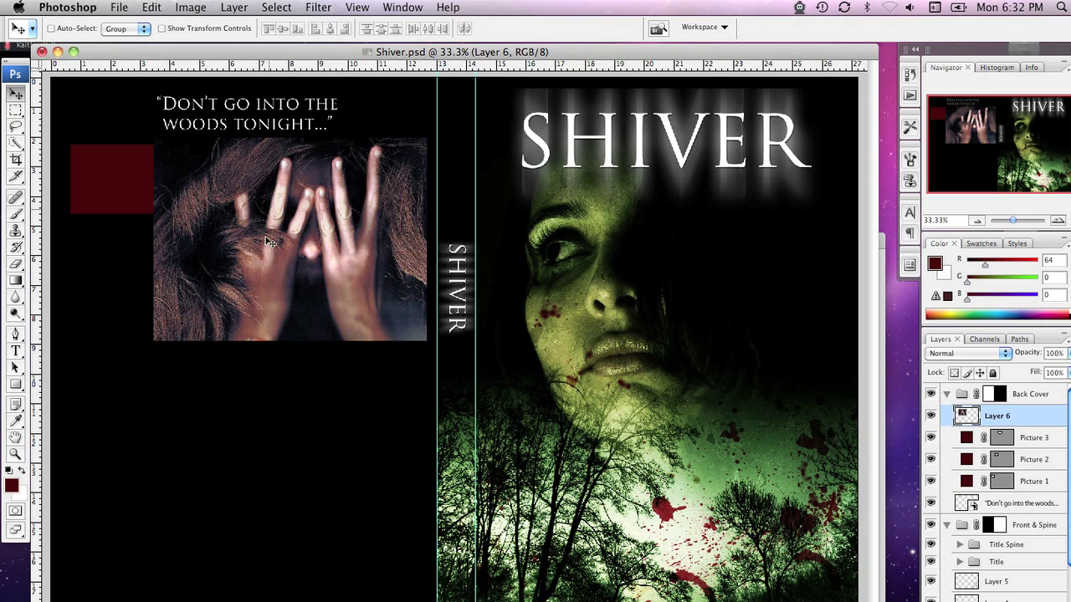
drag(307, 307, 293, 220)
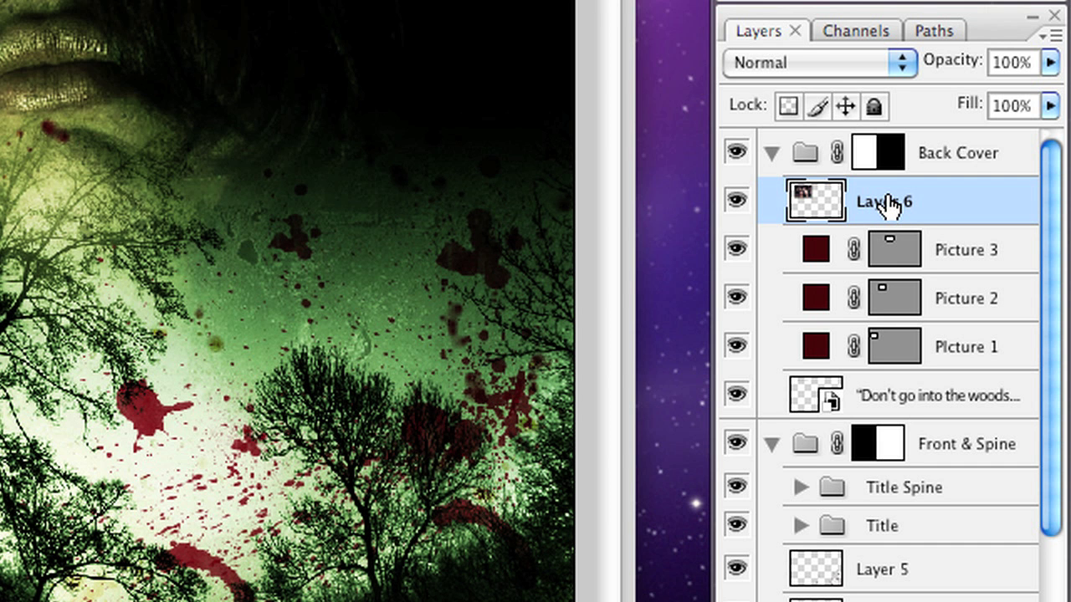
Step: Move Layer 6 above Picture 1 and clip the hands photo into the first box
drag(887, 205, 920, 329)
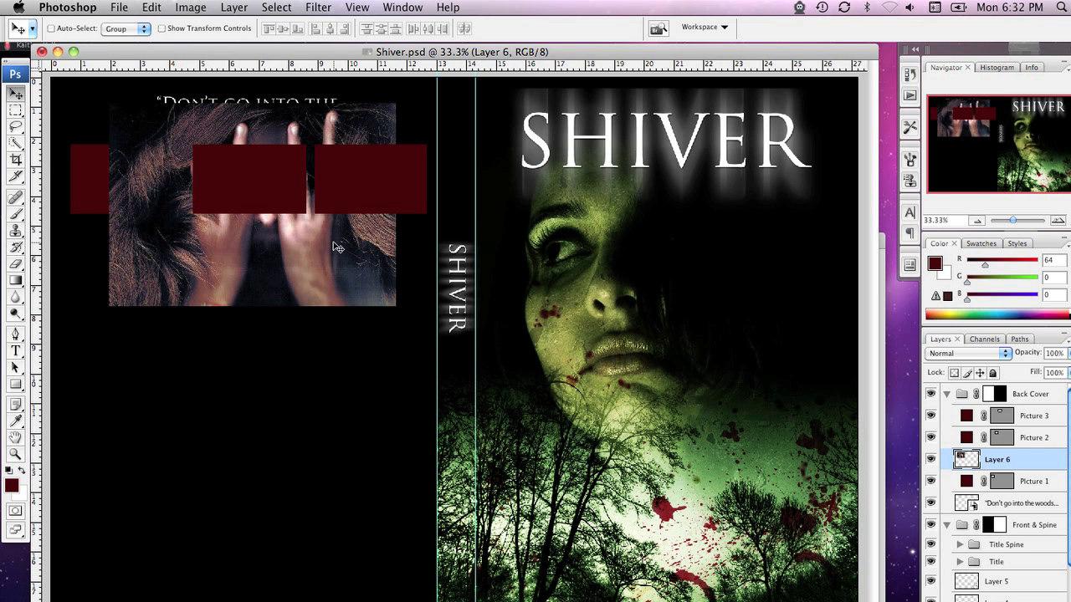
drag(295, 244, 225, 238)
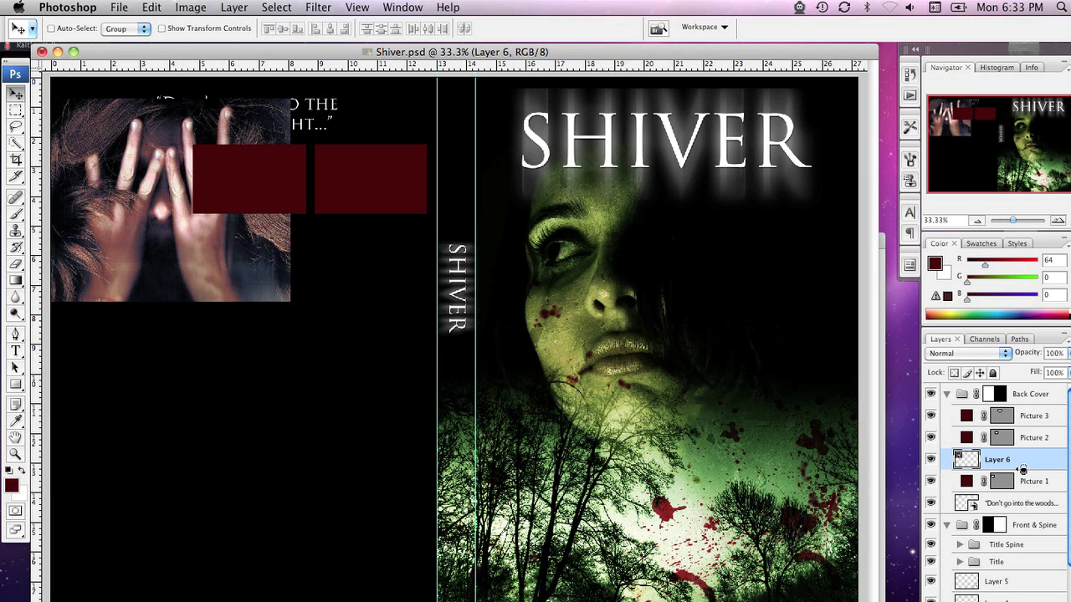
alt+click(1022, 470)
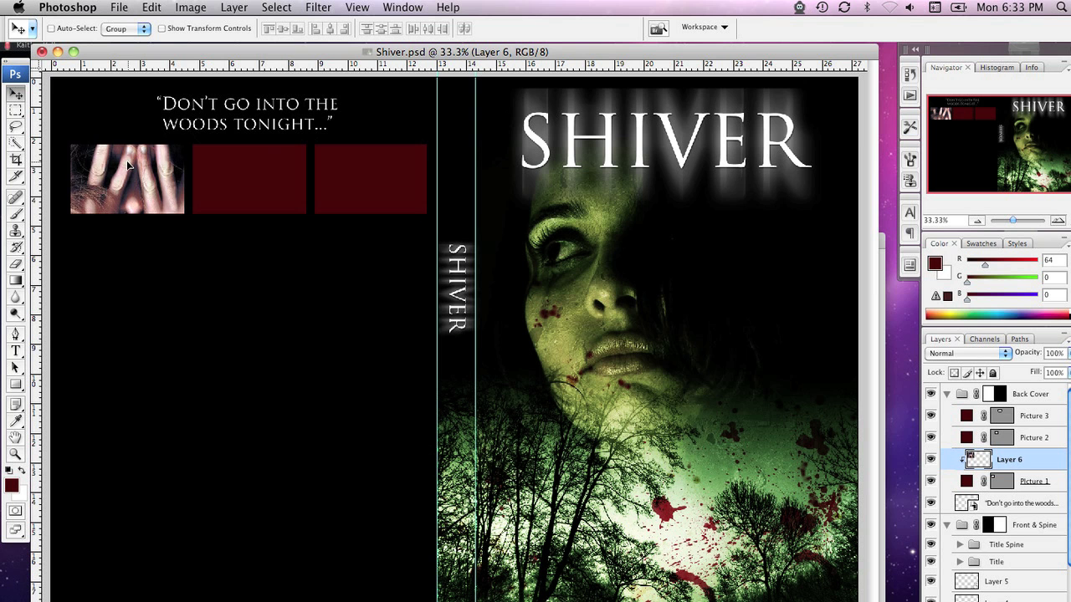
drag(110, 142, 153, 172)
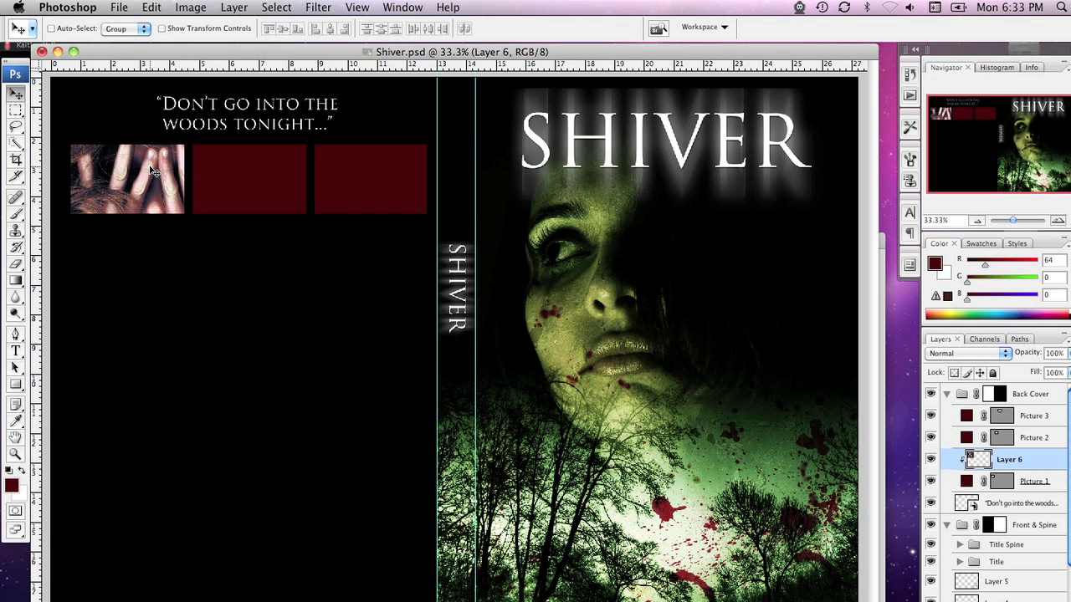
key(super+t)
Step: Scale the hands photo down to about 49% so it fits the first box
drag(288, 303, 184, 200)
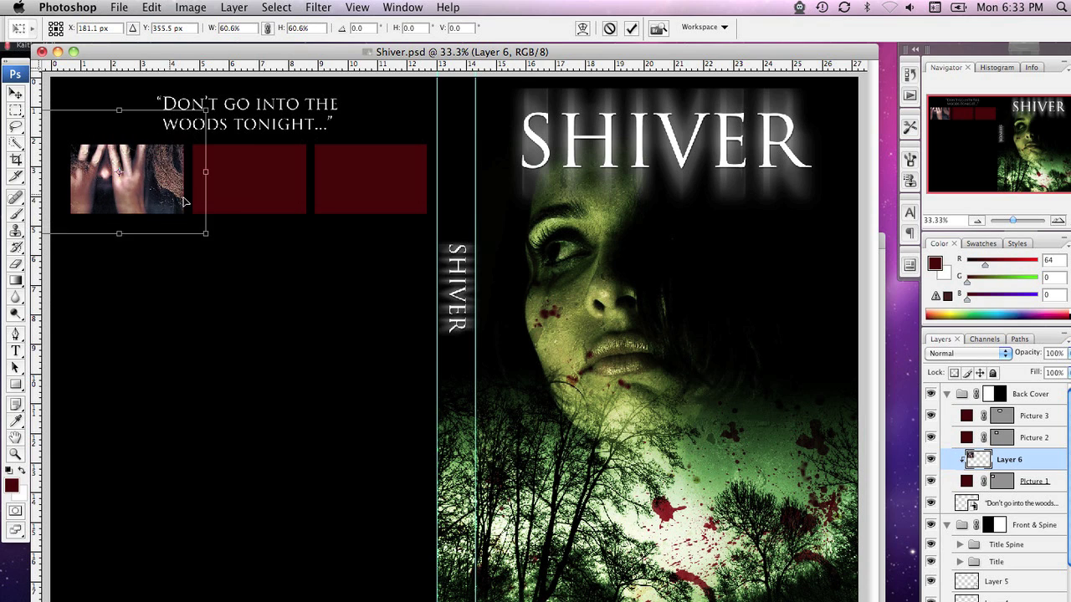
drag(210, 236, 171, 212)
key(Return)
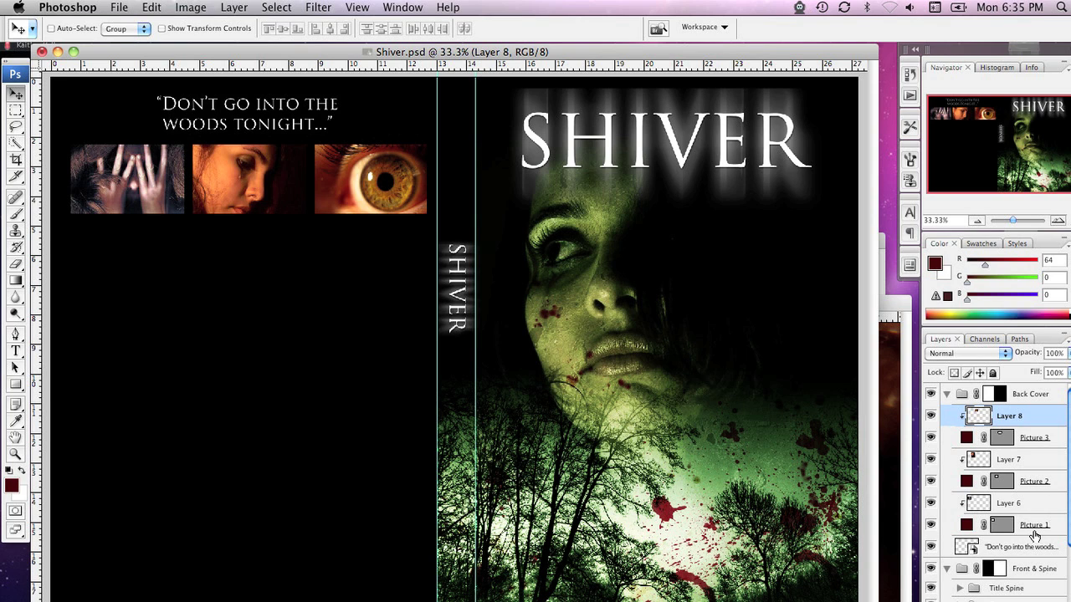
click(1034, 529)
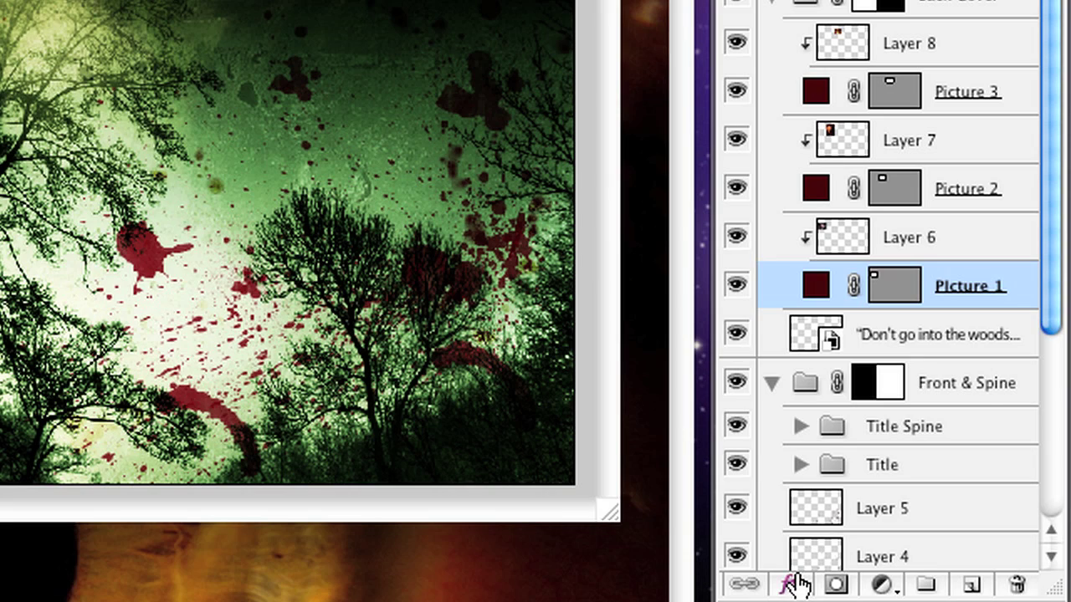
Step: Add a 3 px white (ffffff) outside Stroke effect to Picture 1
click(789, 585)
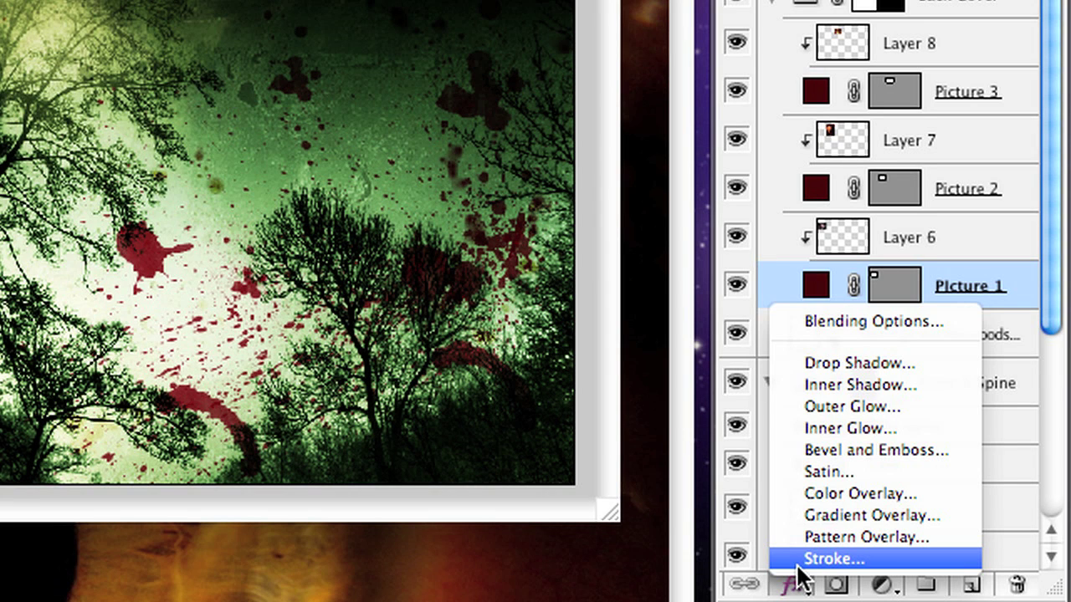
click(812, 557)
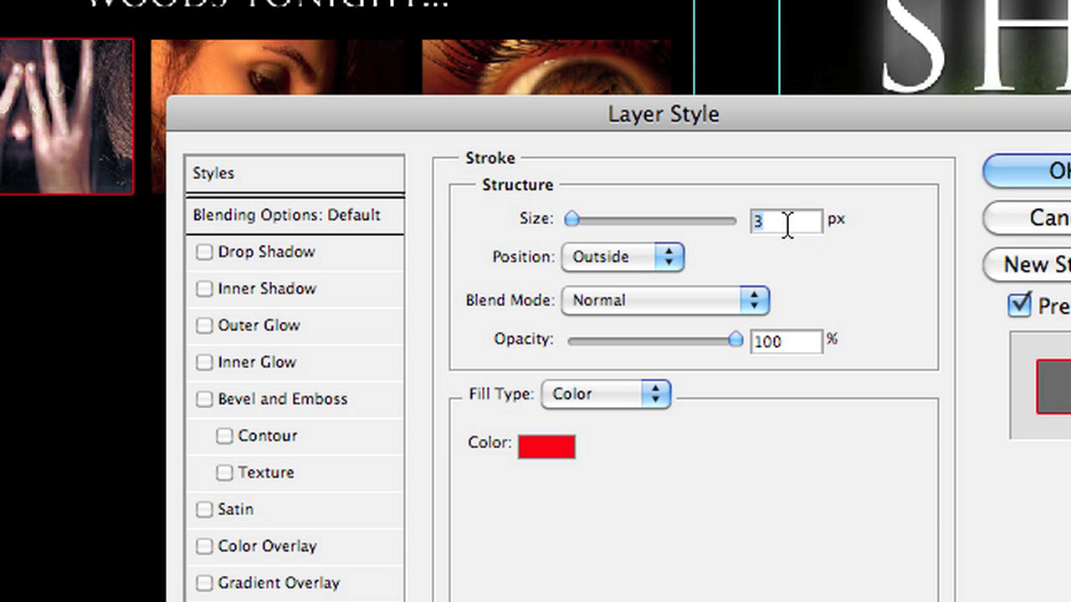
click(556, 463)
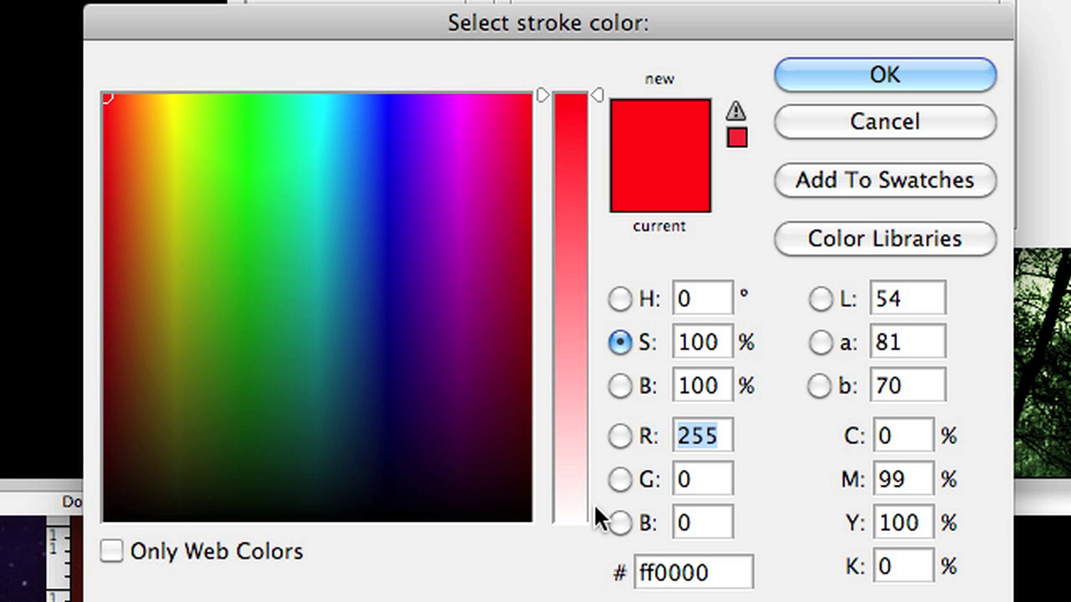
drag(593, 513, 584, 577)
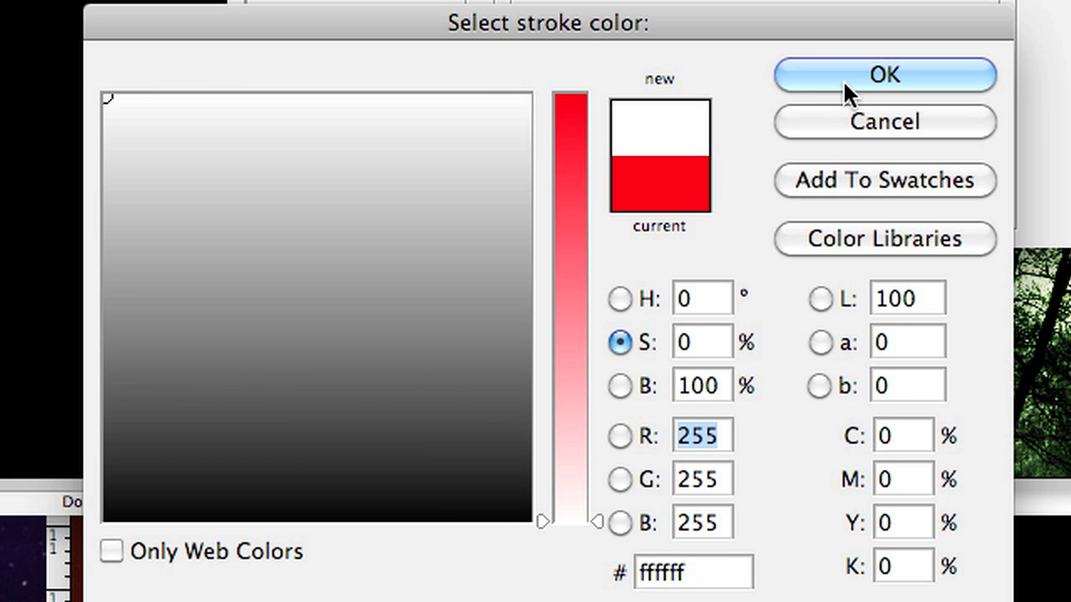
click(843, 75)
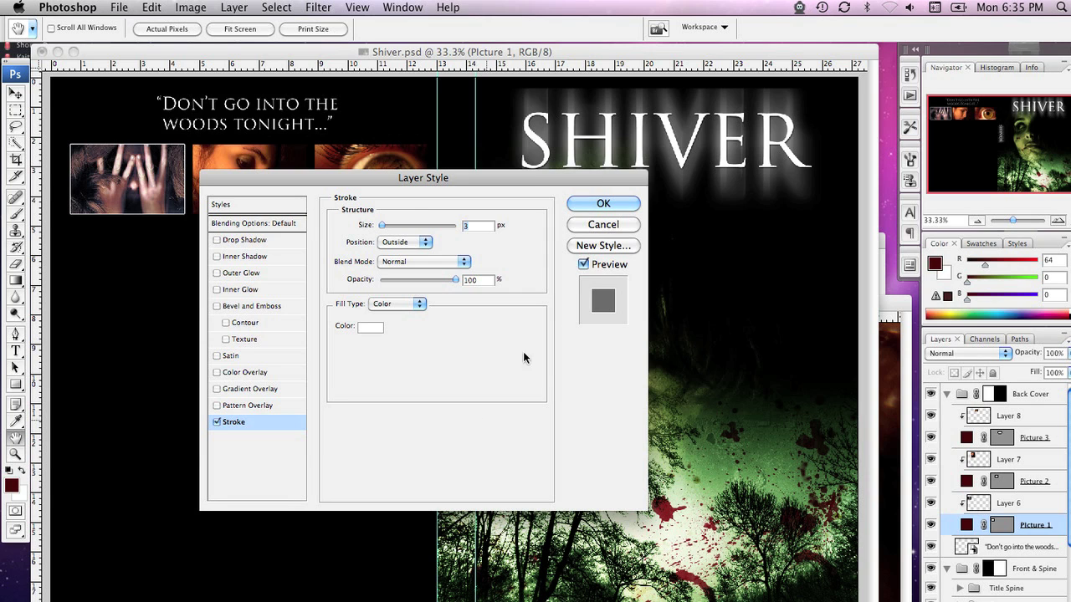
click(628, 200)
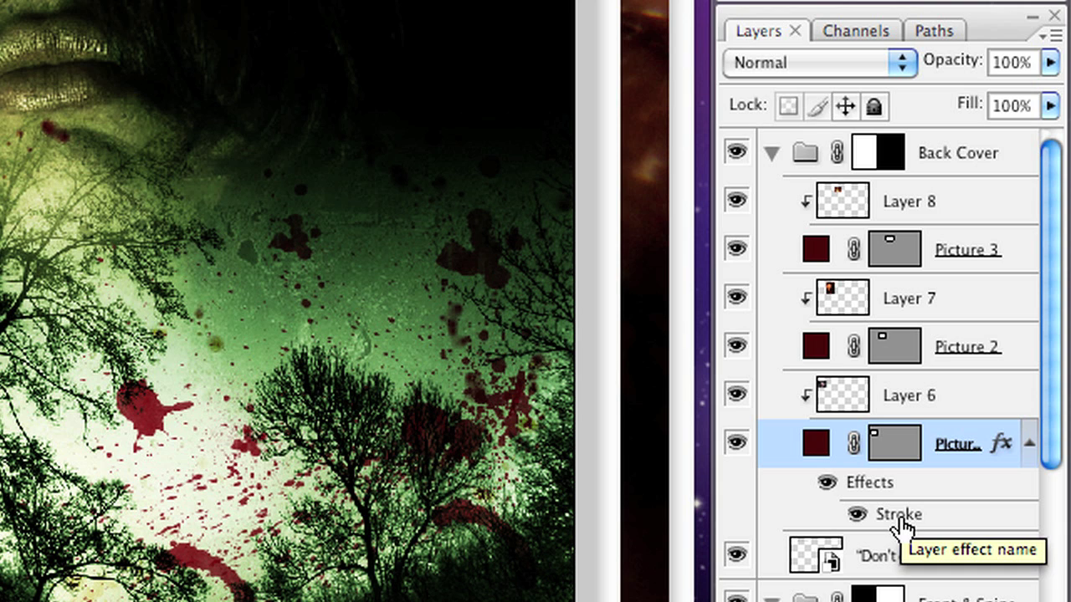
Step: Copy Picture 1's white stroke effect onto Picture 2 and Picture 3
mouse_move(902, 526)
mouse_down()
mouse_move(908, 363)
mouse_move(897, 268)
mouse_up()
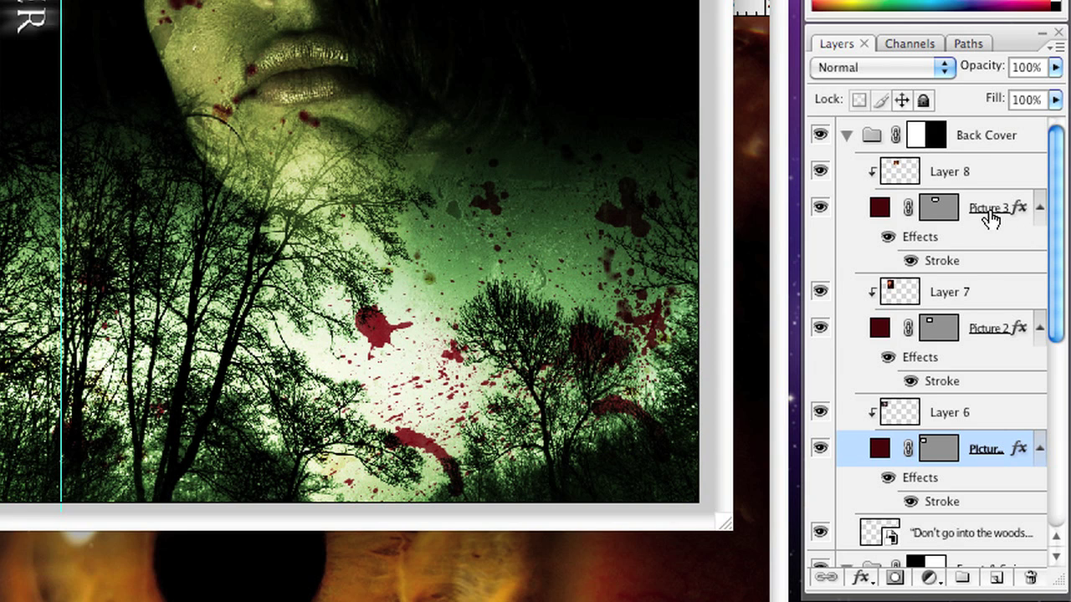
Step: Group Layer 8 through Picture 1 into a new group named 'Still Images'
click(1028, 418)
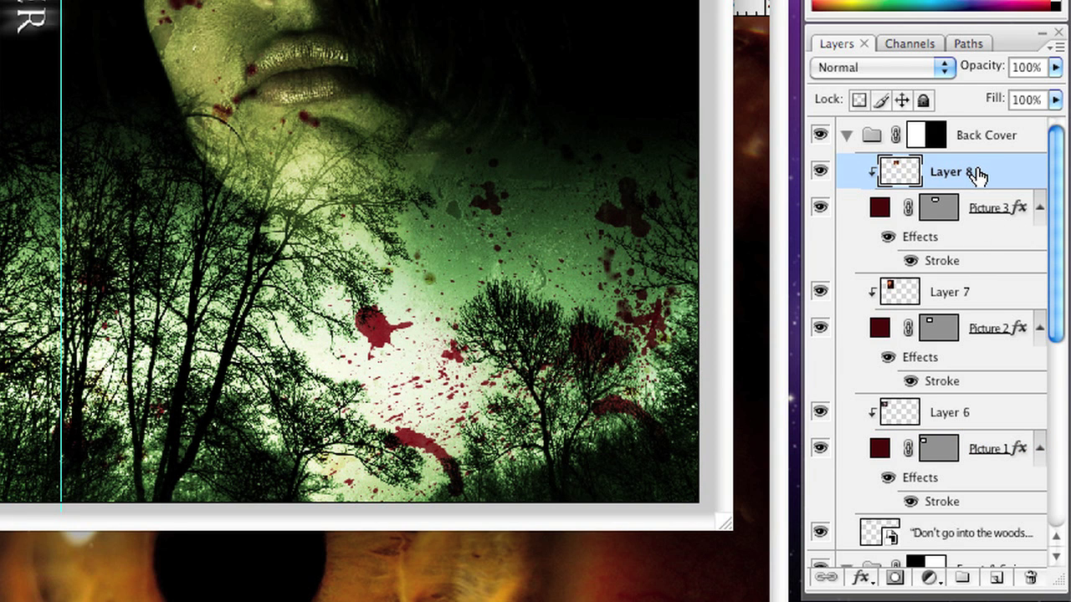
scroll(978, 360, down, 3)
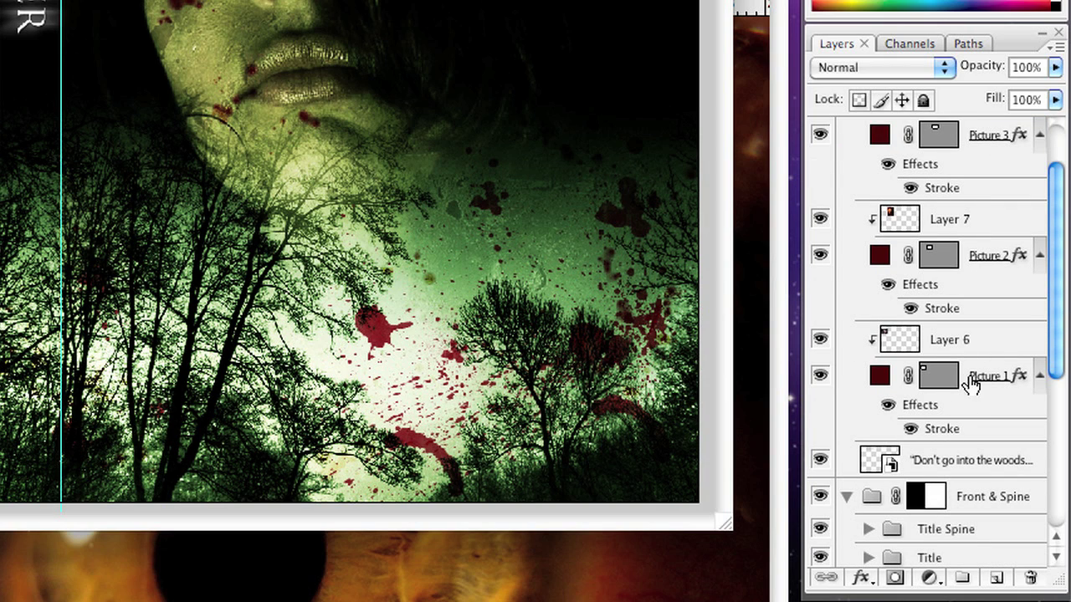
shift+click(994, 381)
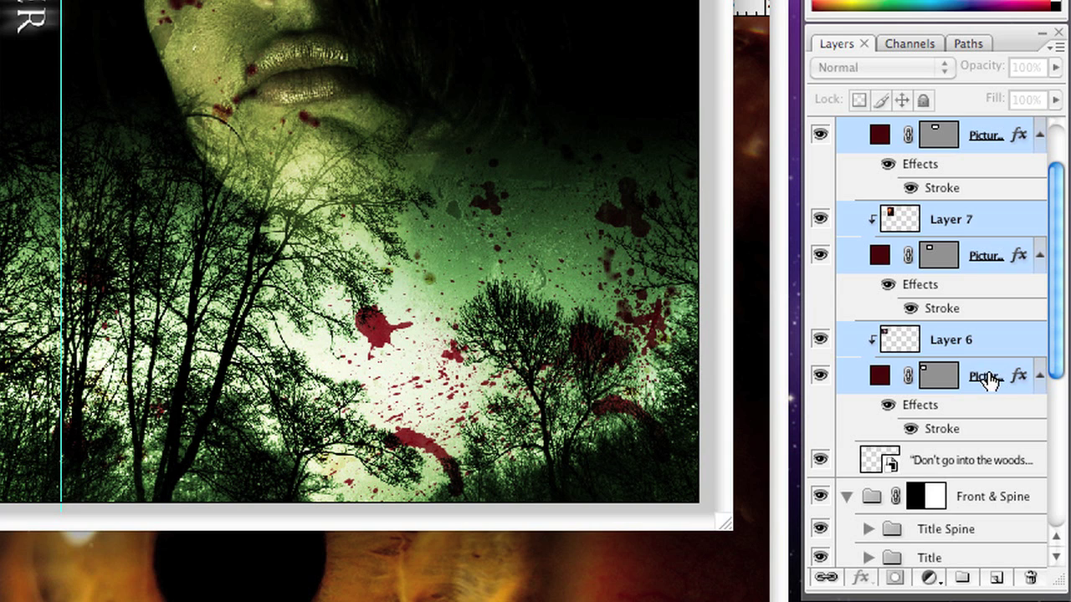
drag(994, 381, 962, 576)
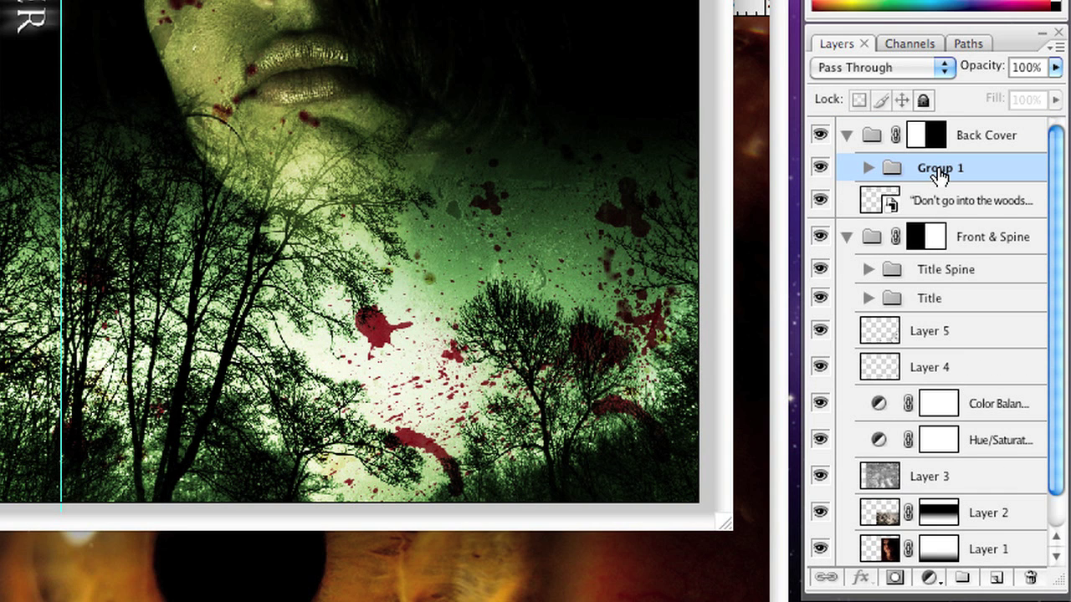
double_click(939, 167)
text(Still Images)
key(Return)
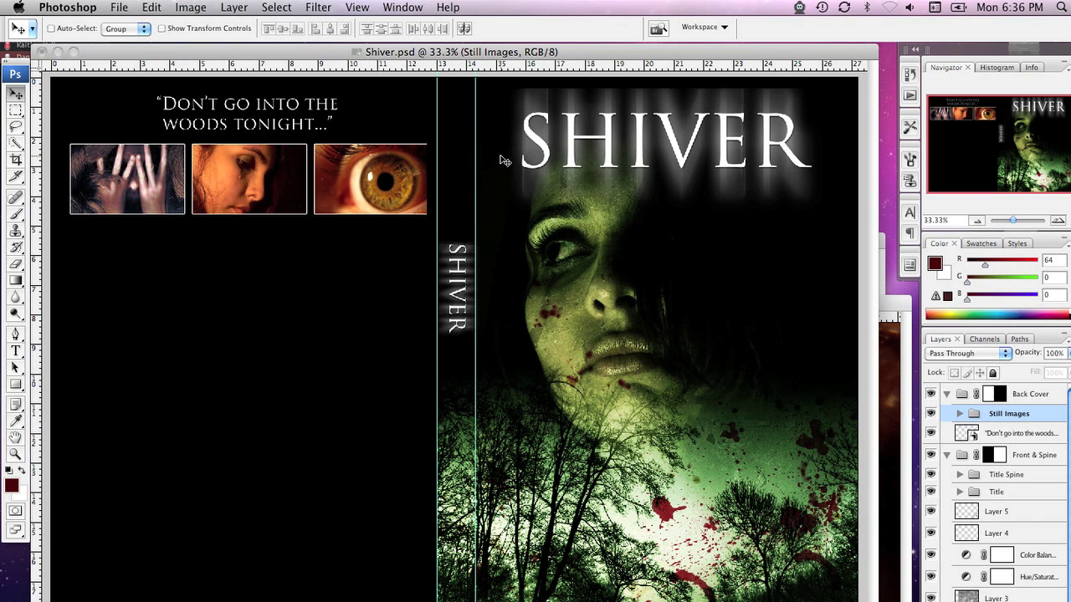
Step: Draw a paragraph text box below the three photos
click(910, 214)
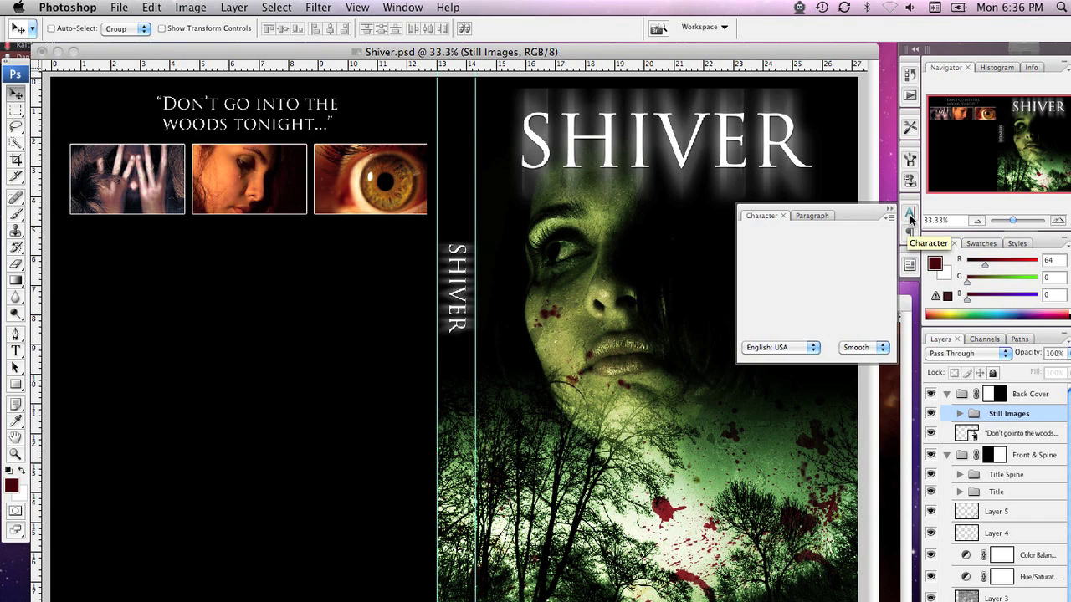
click(16, 353)
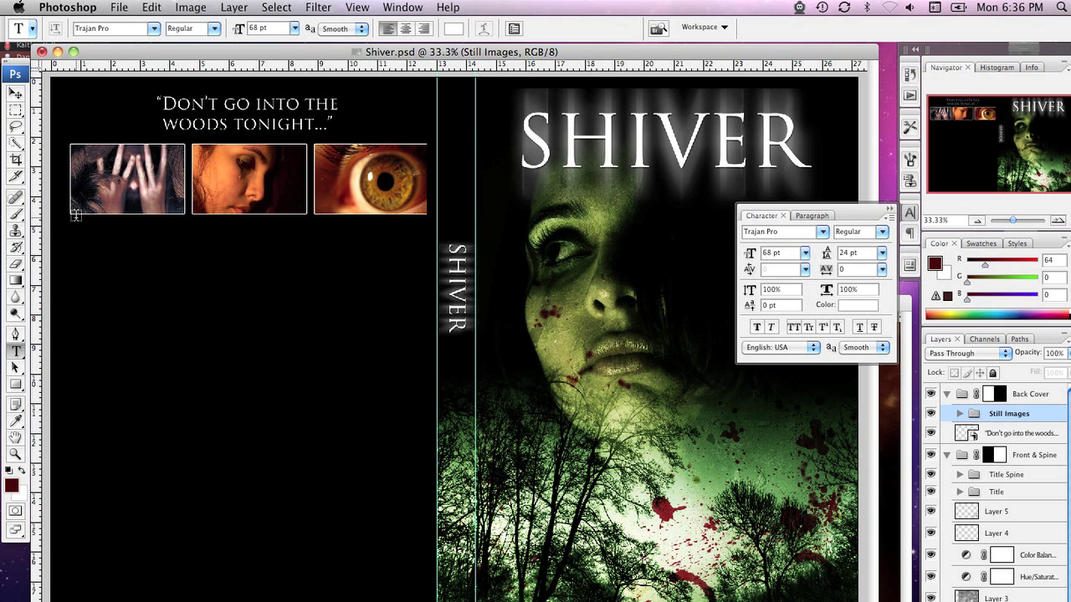
drag(72, 226, 424, 313)
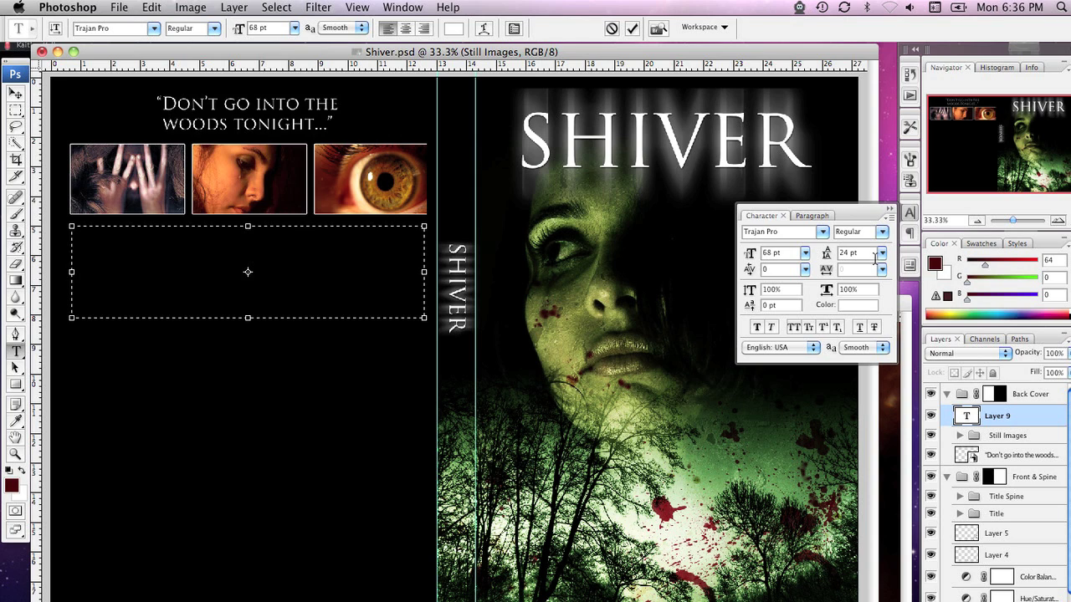
Step: Set 12 pt font size with Auto leading, then paste and commit the blurb text
click(881, 253)
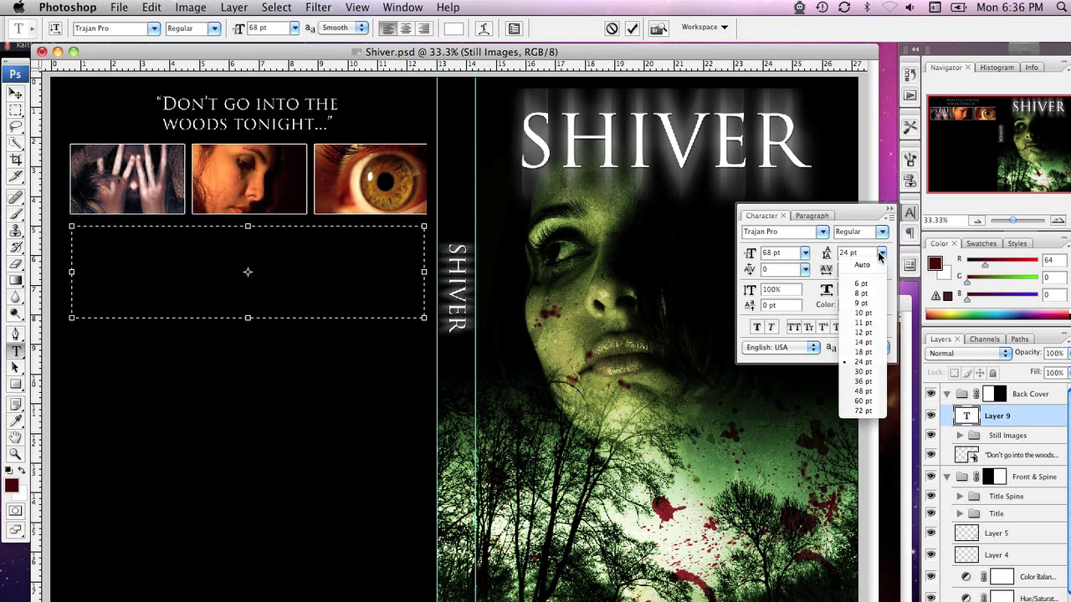
click(869, 333)
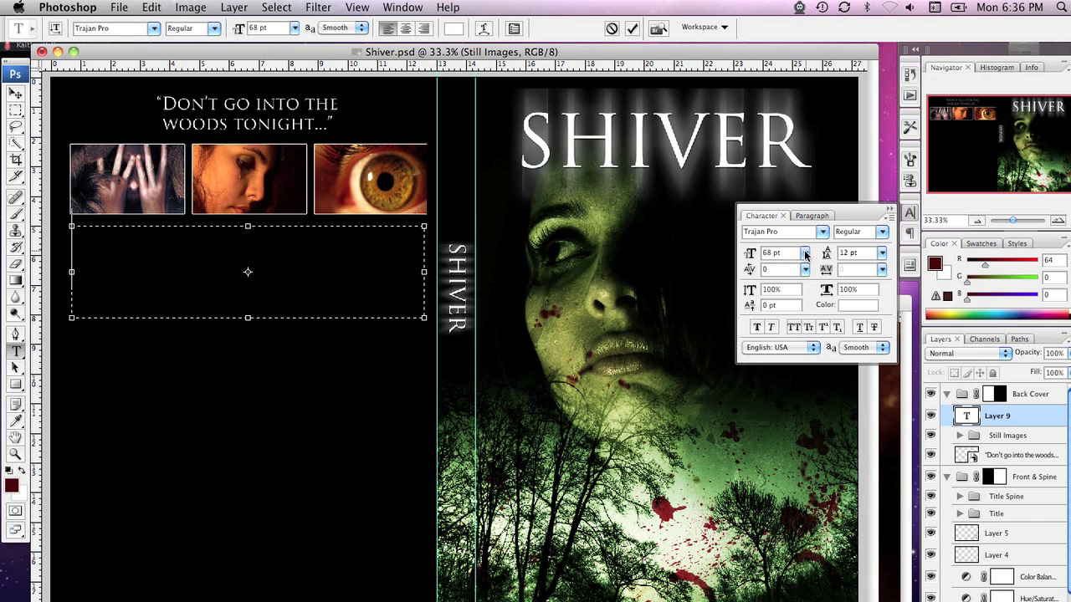
click(805, 254)
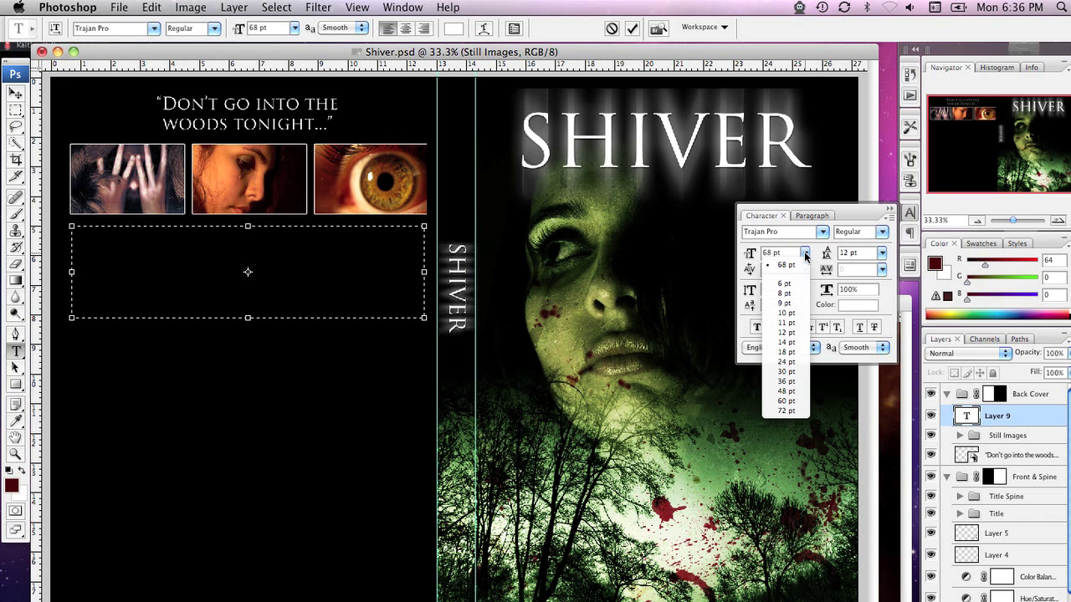
click(789, 333)
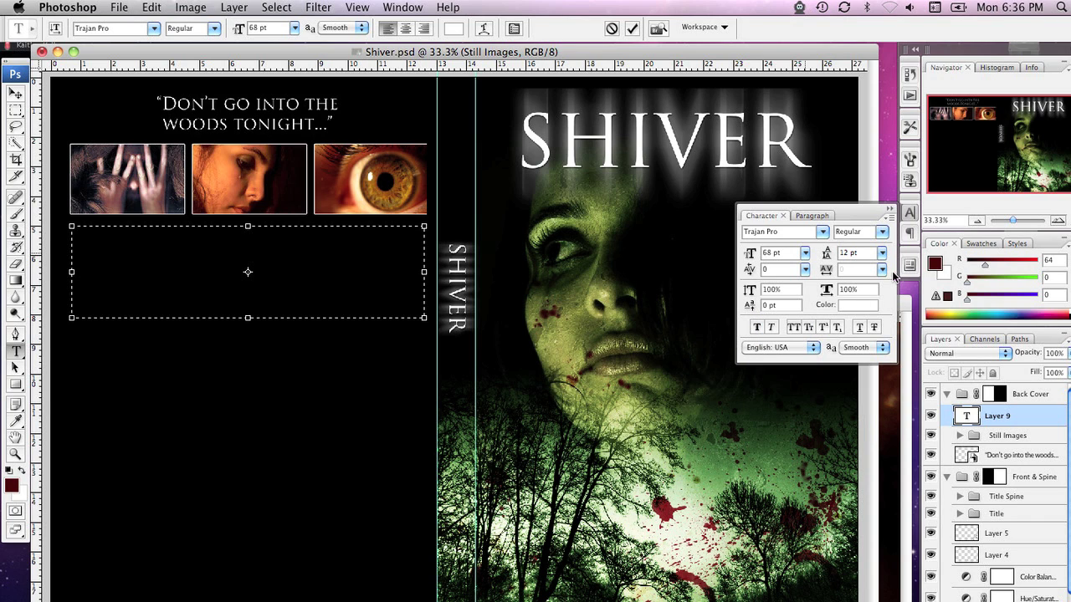
click(881, 253)
click(862, 265)
text(Academy Award winner Maureen Staninovak (Chills)stars in this "taut thriller" about an ex-alcoholic teacher who finds solitude in a remote cabin. But when darkness falls, something starts to stir in the darkness: an ancient evil that’s intent on taking revenge.)
key(super+Return)
key(v)
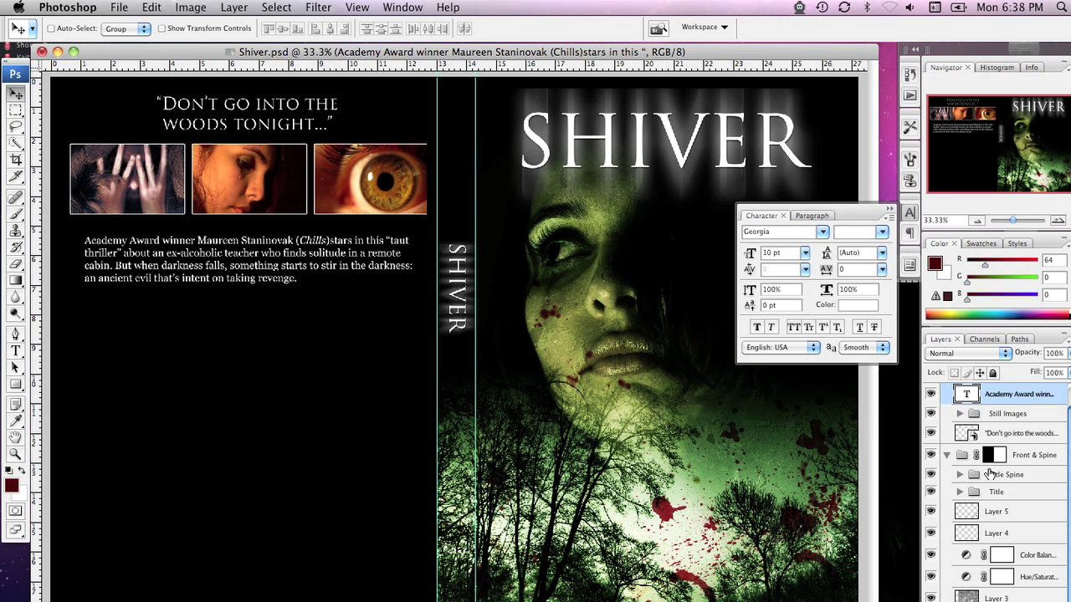
Step: Copy the Color Balance through Layer 2 forest layers into the Back Cover group
click(949, 455)
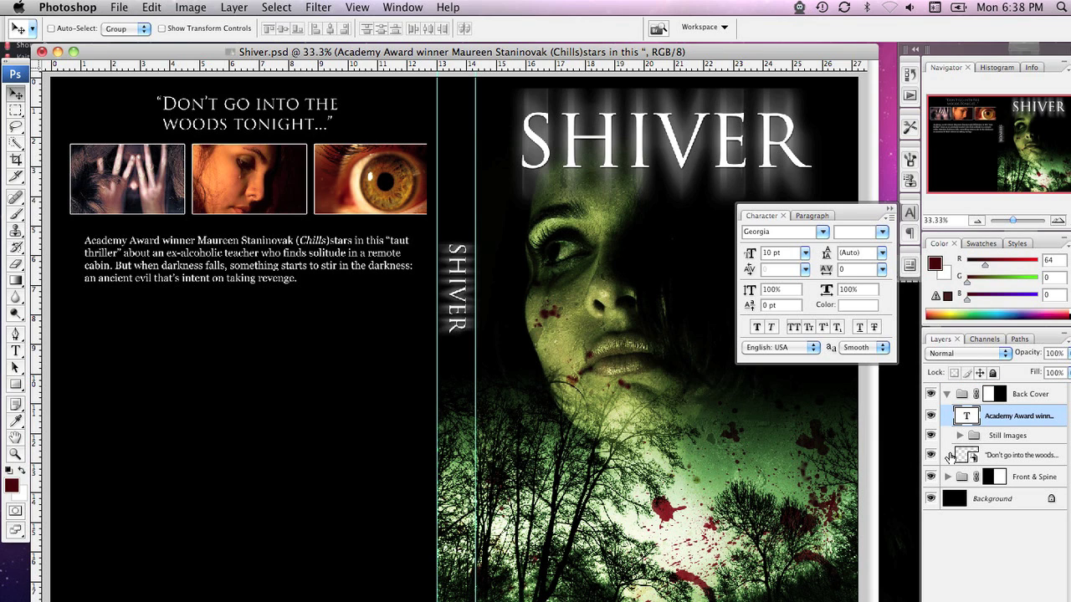
click(947, 477)
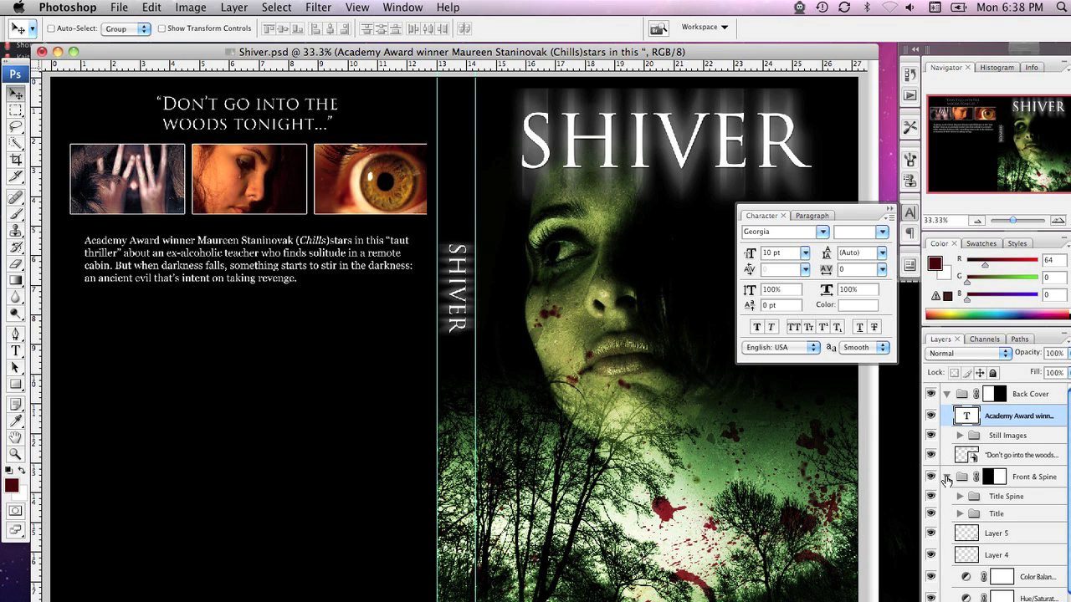
scroll(962, 533, down, 2)
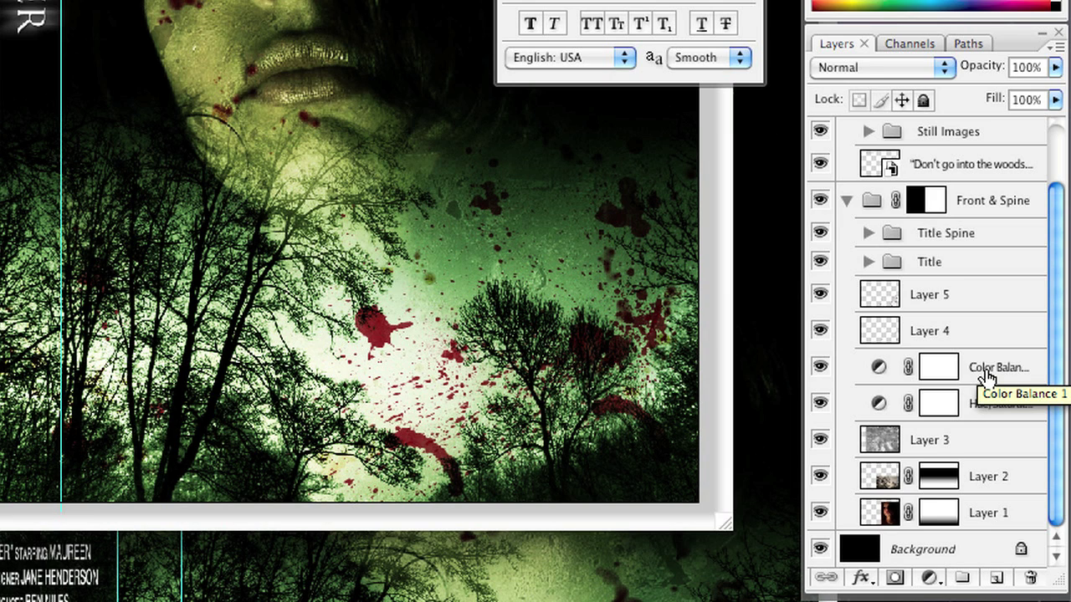
click(989, 379)
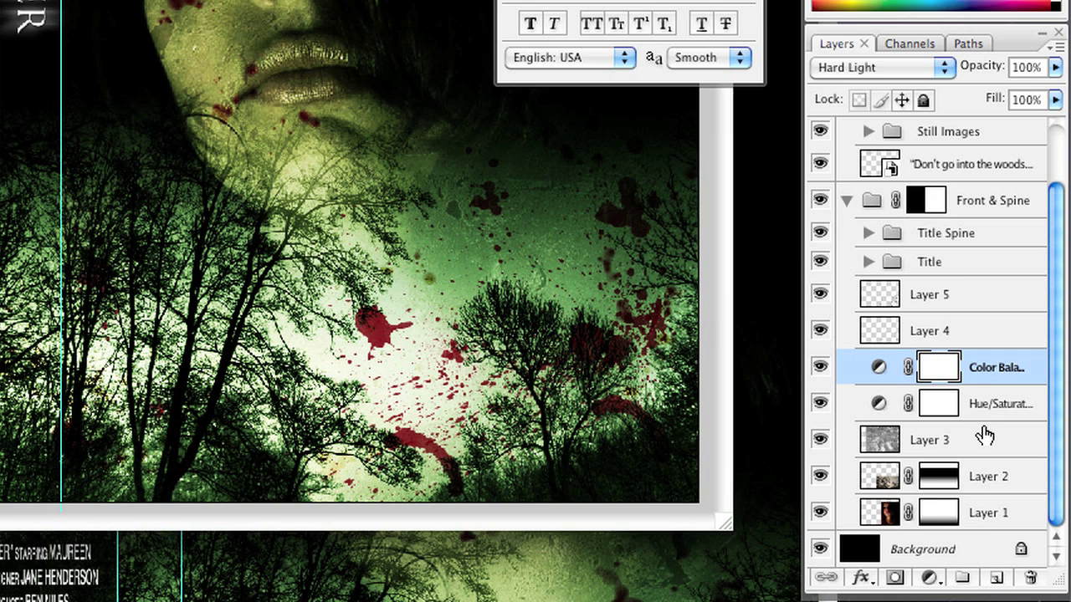
shift+click(990, 483)
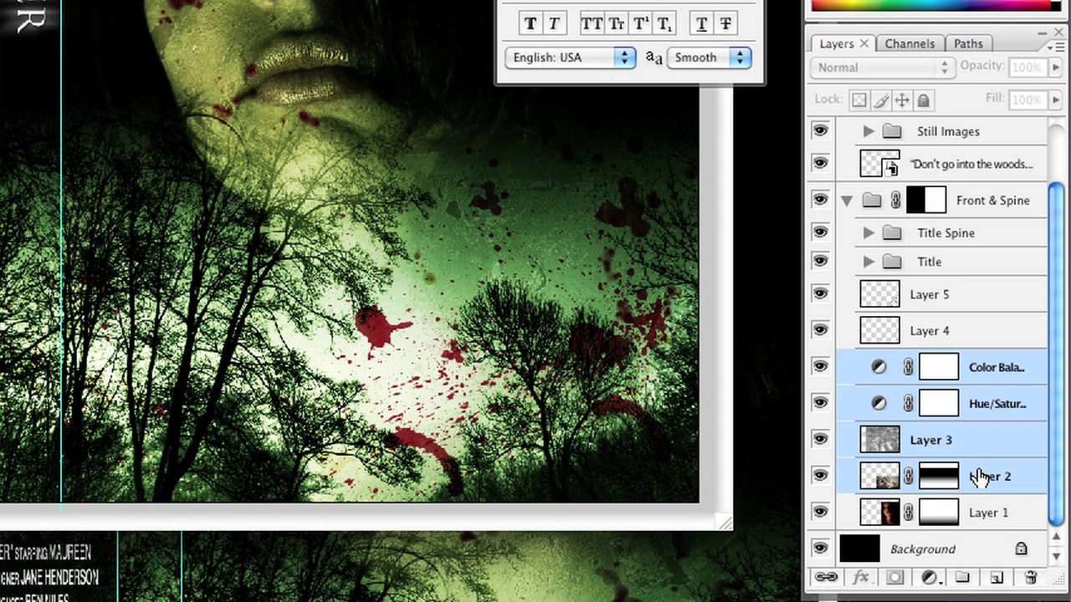
drag(1014, 379, 937, 143)
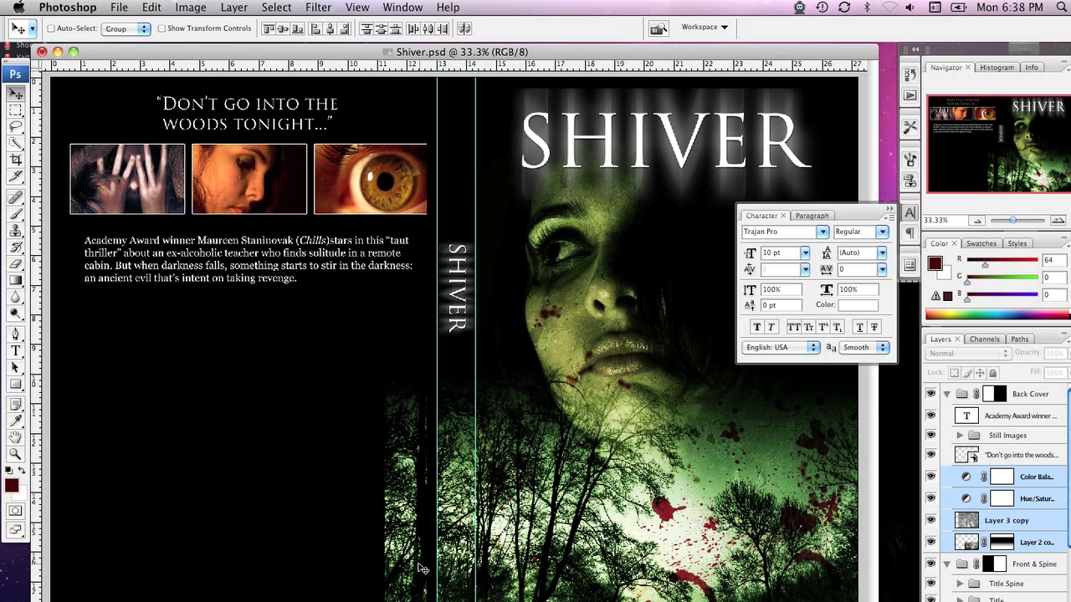
Step: Position the copied forest image to fill the back cover, showing the road
drag(422, 569, 38, 376)
key(super+z)
drag(427, 464, 170, 444)
drag(180, 403, 84, 293)
drag(281, 477, 236, 448)
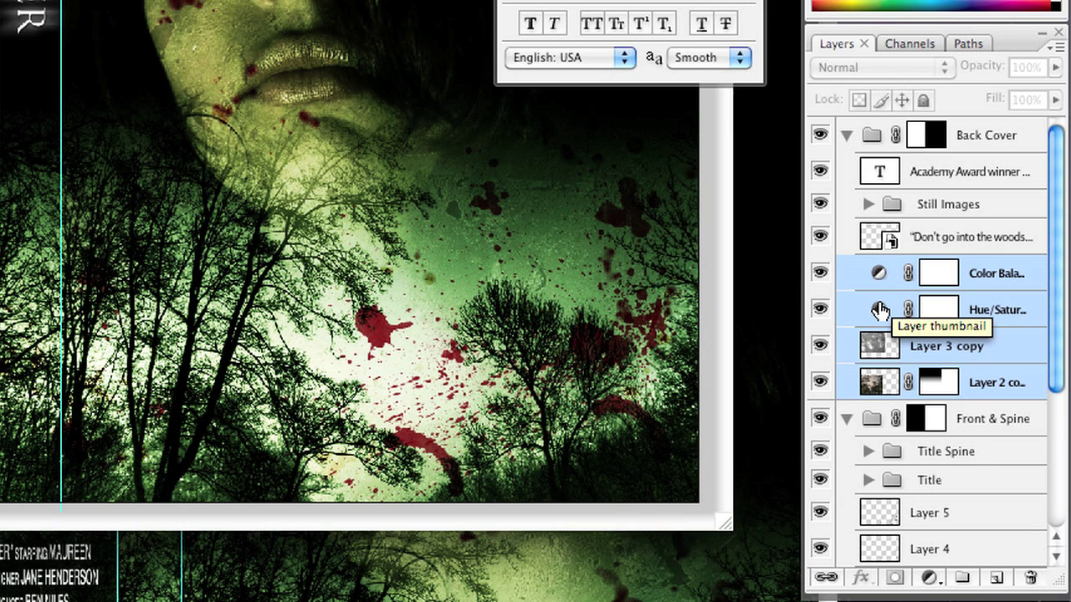
Step: Set the Hue/Saturation 1 copy layer to Saturation -76 and Lightness -49 for a muted, dark forest
double_click(883, 310)
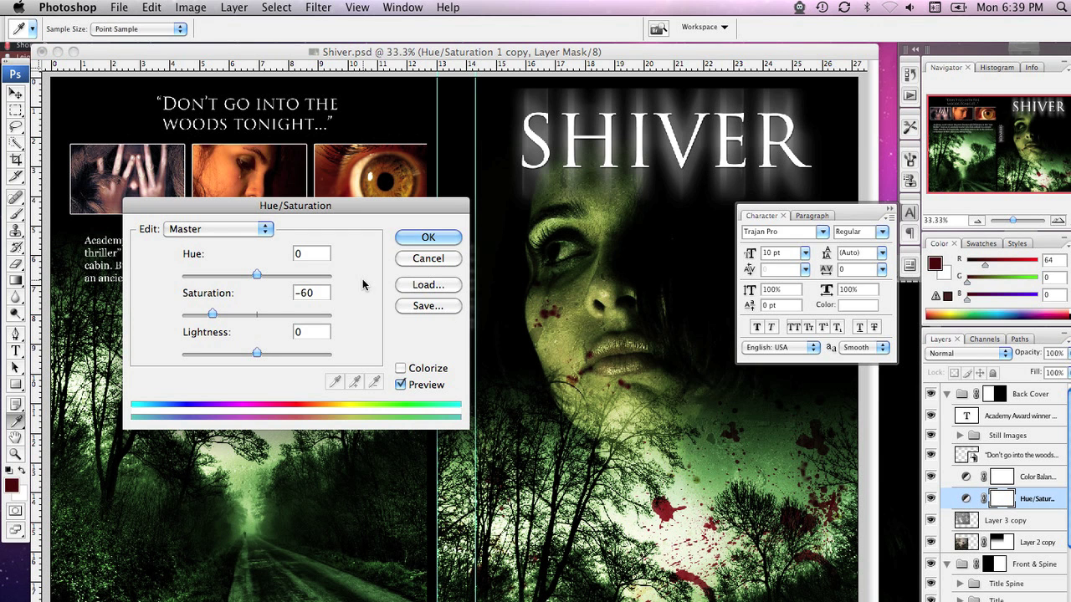
drag(212, 314, 199, 316)
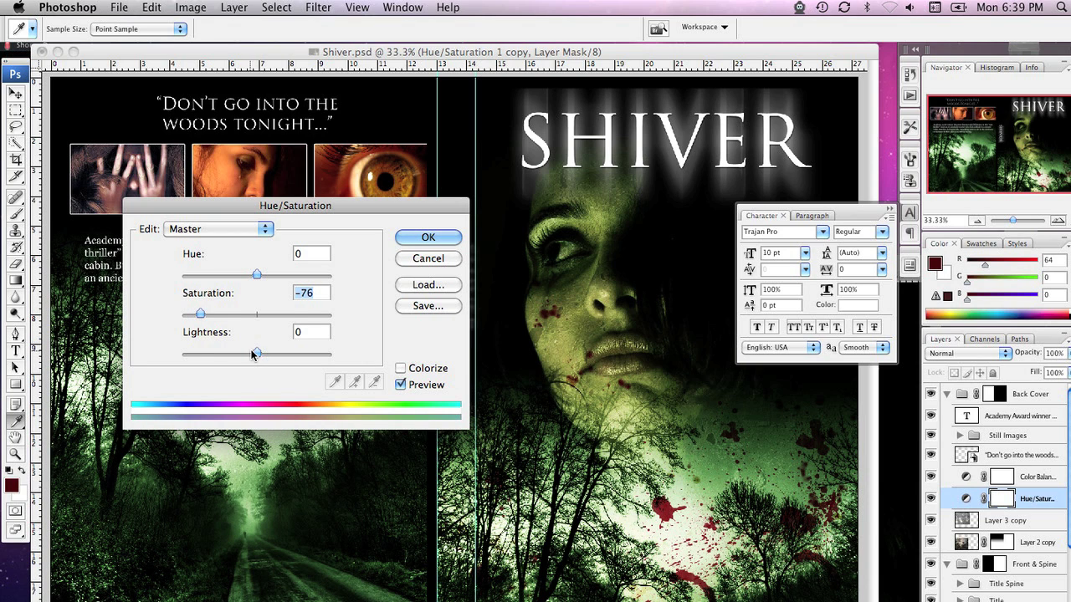
drag(256, 354, 227, 354)
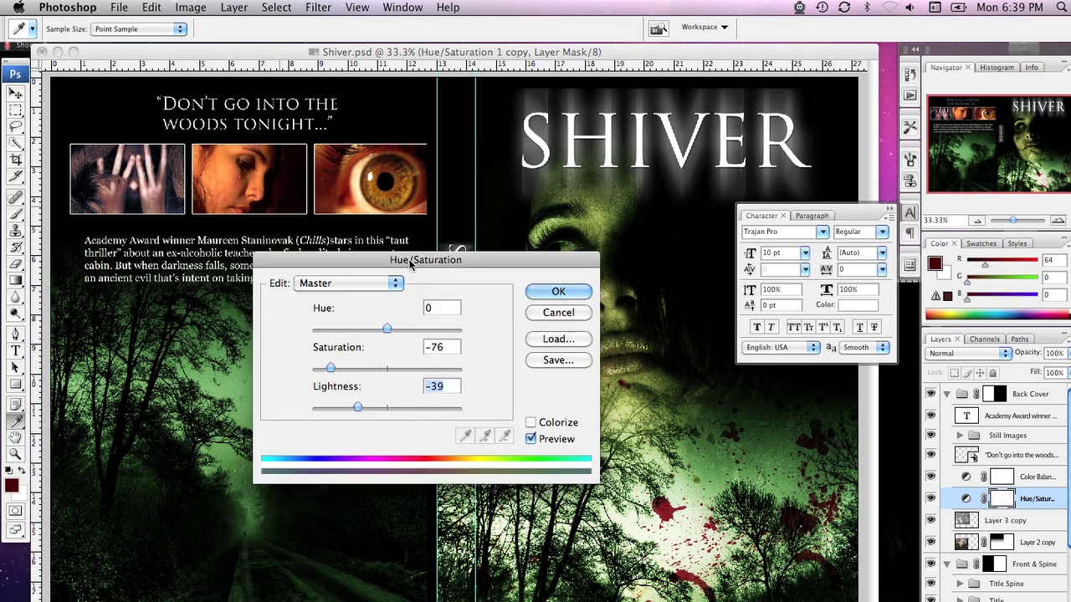
drag(410, 264, 452, 313)
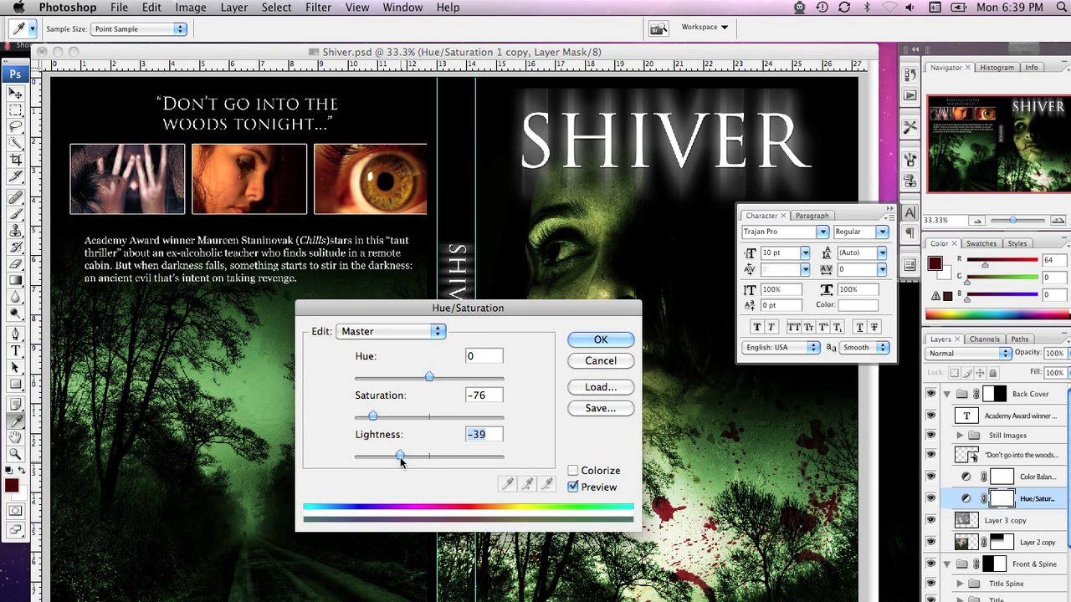
drag(400, 457, 391, 456)
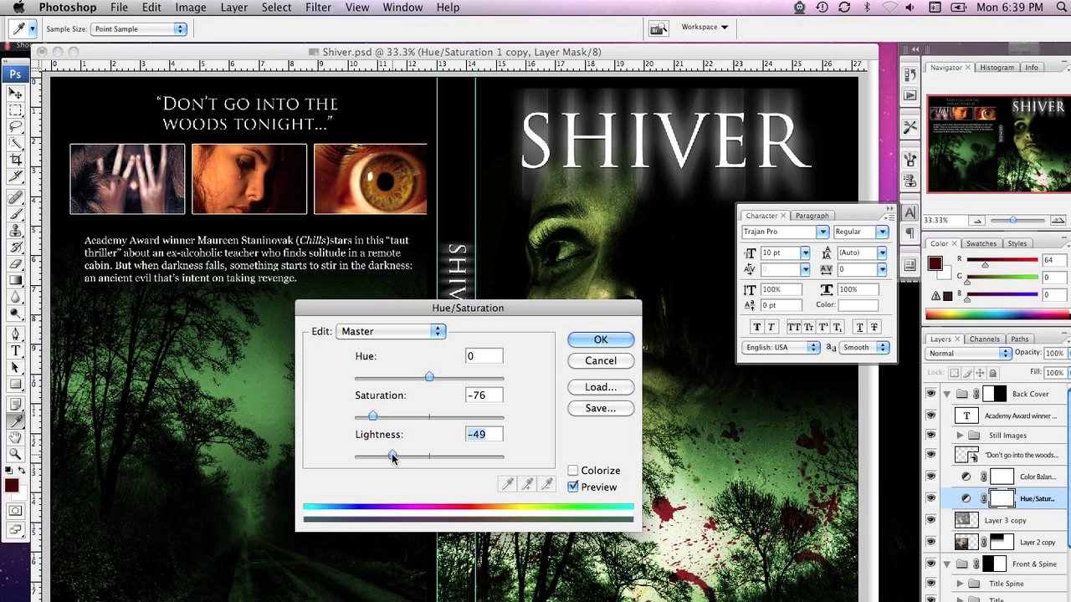